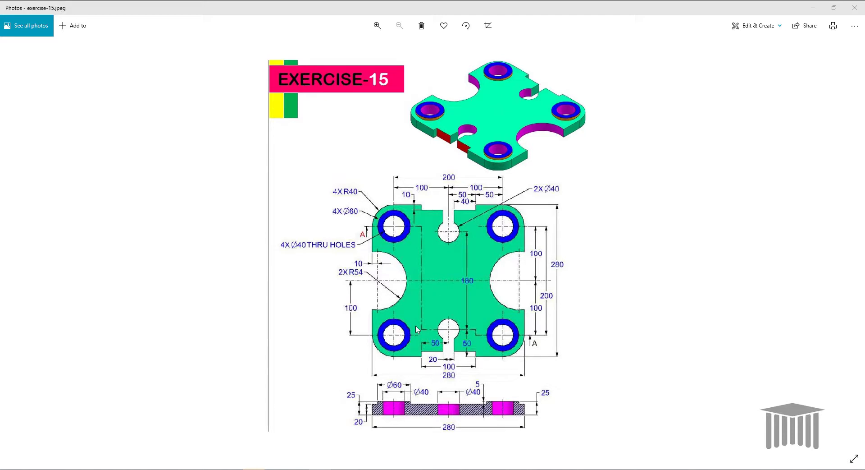
Step: Zoom in and back out on the Exercise-15 drawing to review its dimensions
{"action": "scroll", "coordinate": [456, 327], "scroll_direction": "up", "scroll_amount": 2}
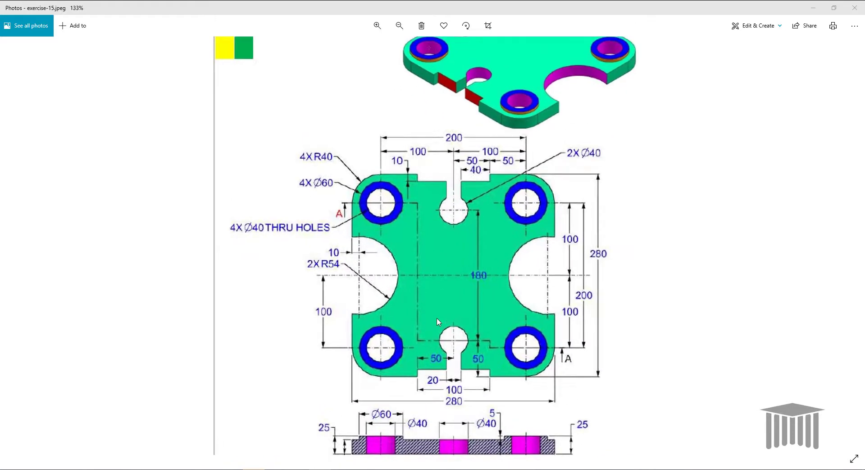
{"action": "scroll", "coordinate": [438, 321], "scroll_direction": "up", "scroll_amount": 1}
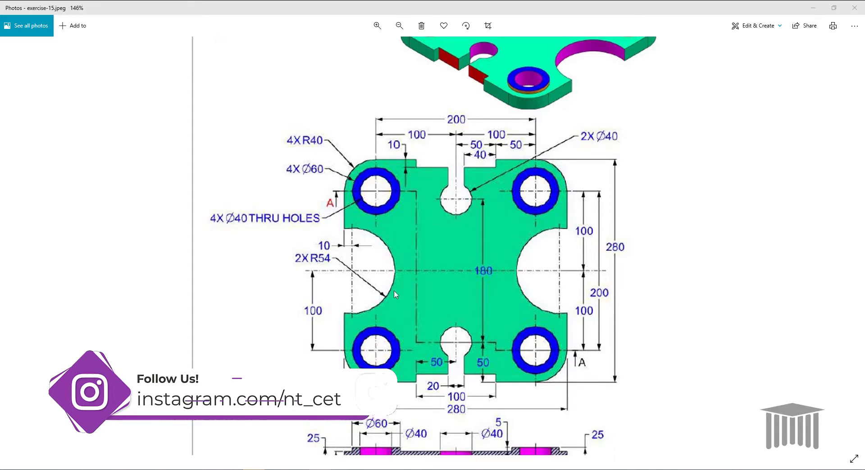
{"action": "scroll", "coordinate": [543, 291], "scroll_direction": "down", "scroll_amount": 3}
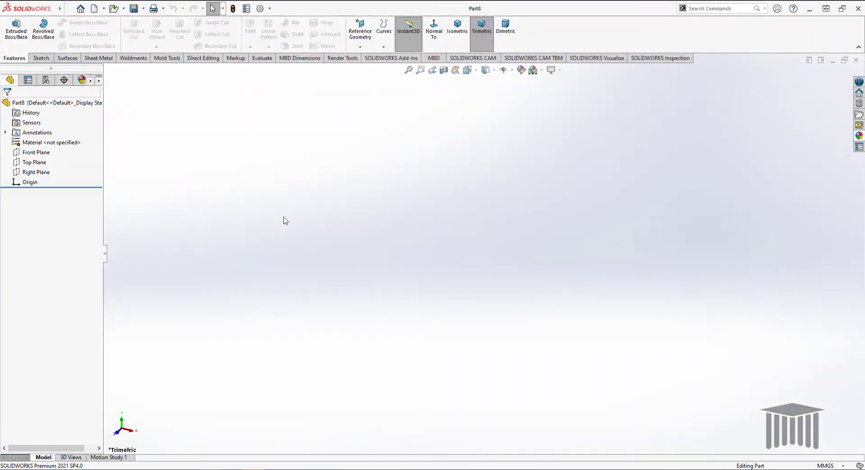
Step: Start a Top Plane sketch and draw a vertical midpoint line through the origin
{"action": "left_click", "coordinate": [34, 163]}
{"action": "left_click", "coordinate": [44, 154]}
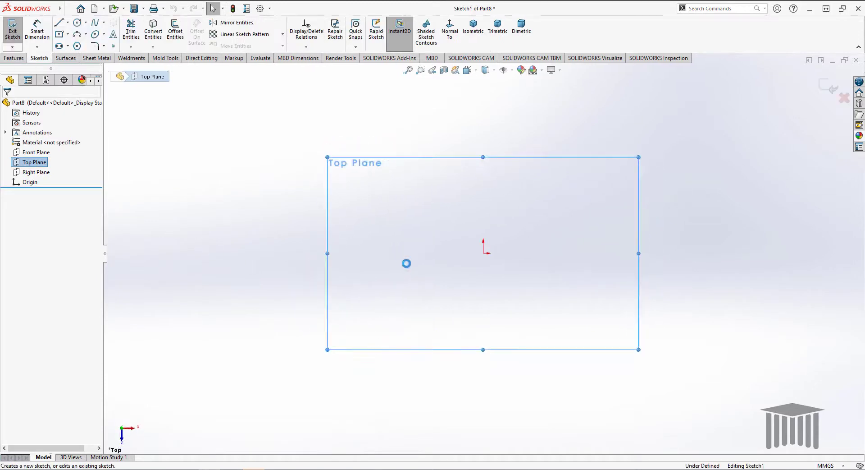
{"action": "left_click", "coordinate": [537, 261]}
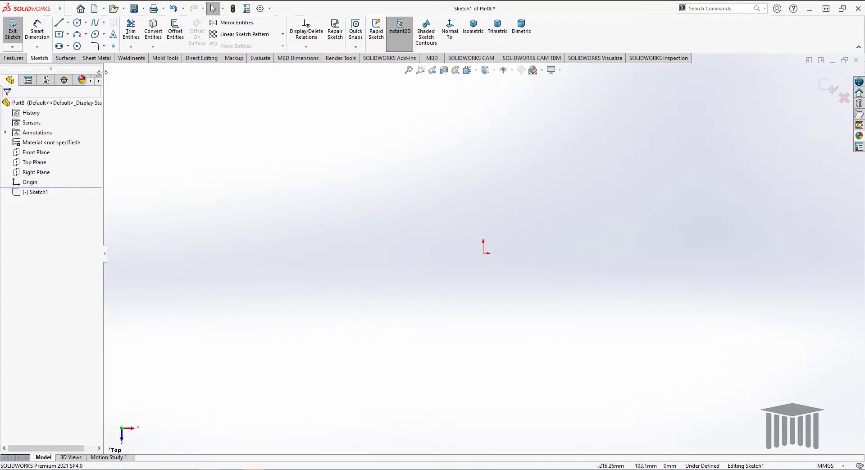
{"action": "left_click", "coordinate": [67, 22]}
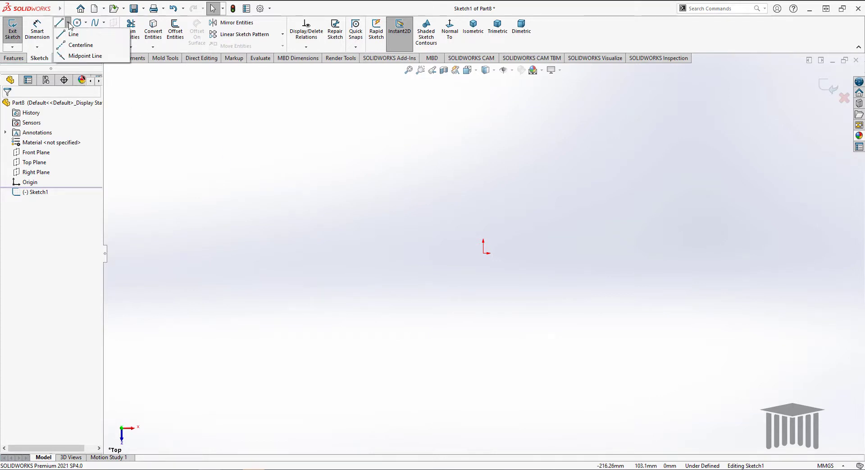
{"action": "left_click", "coordinate": [79, 56]}
{"action": "left_click", "coordinate": [484, 252]}
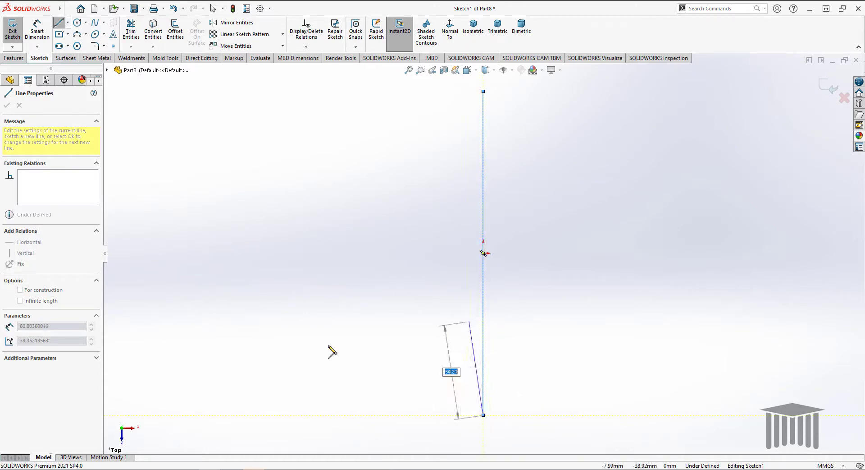
{"action": "key", "text": "Escape"}
{"action": "key", "text": "Escape"}
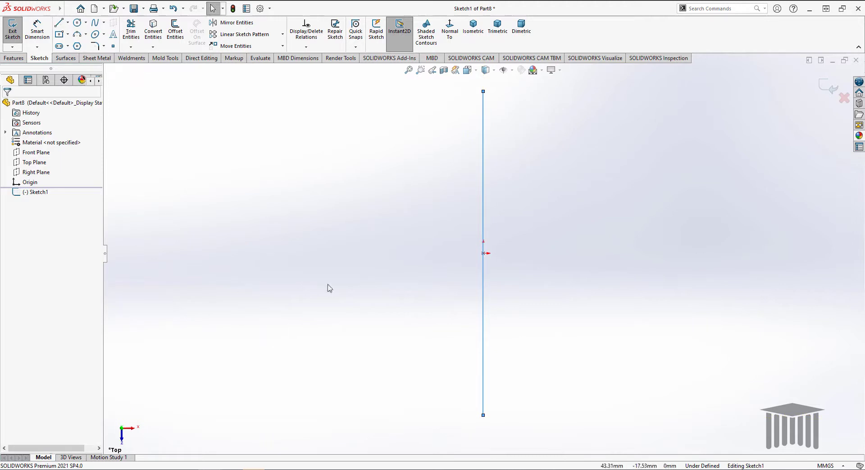
Step: Add a horizontal midpoint line through the origin and make both lines construction geometry
{"action": "left_click", "coordinate": [68, 23]}
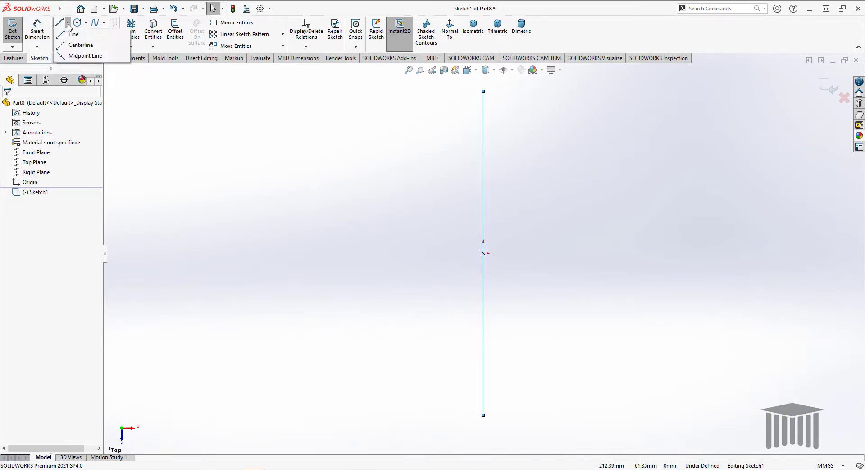
{"action": "left_click", "coordinate": [85, 55]}
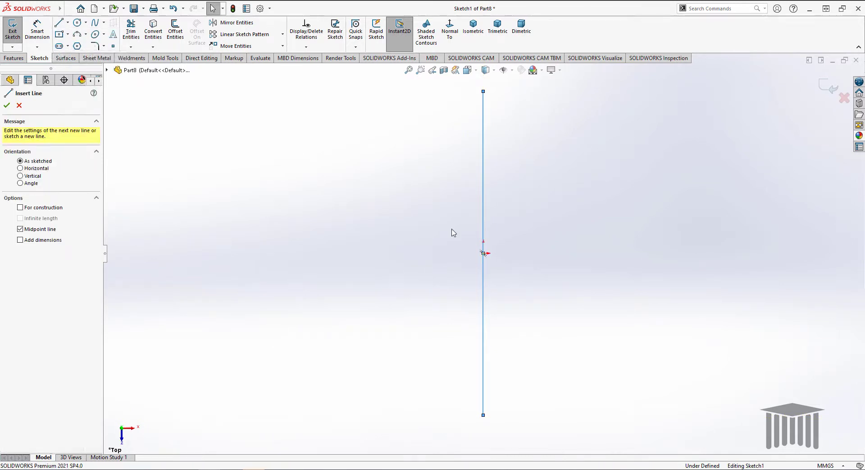
{"action": "left_click", "coordinate": [484, 253]}
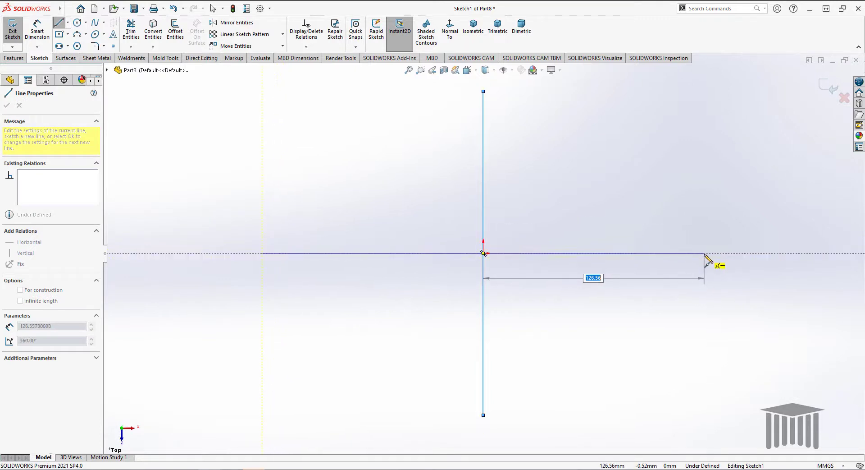
{"action": "left_click", "coordinate": [706, 252]}
{"action": "key", "text": "Escape"}
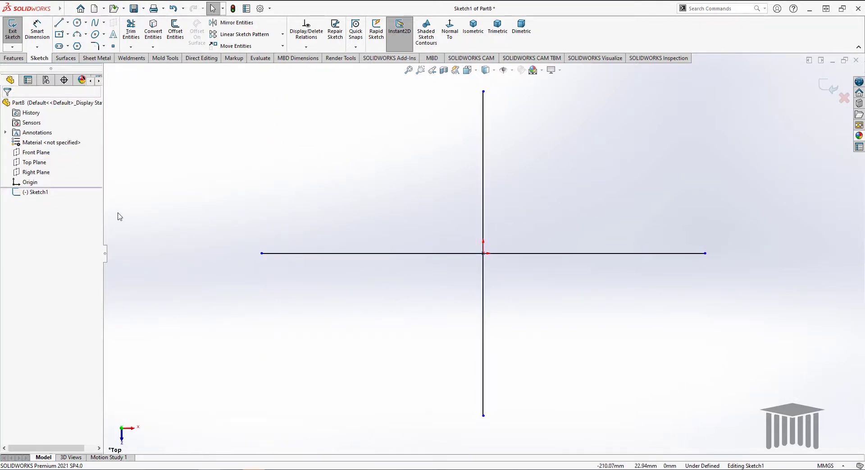
{"action": "left_click_drag", "start_coordinate": [531, 233], "coordinate": [403, 373]}
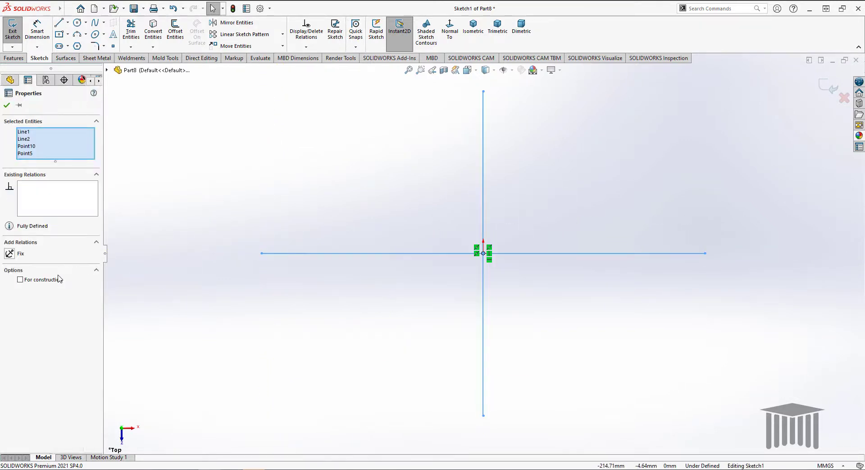
{"action": "left_click", "coordinate": [58, 278]}
{"action": "left_click", "coordinate": [7, 104]}
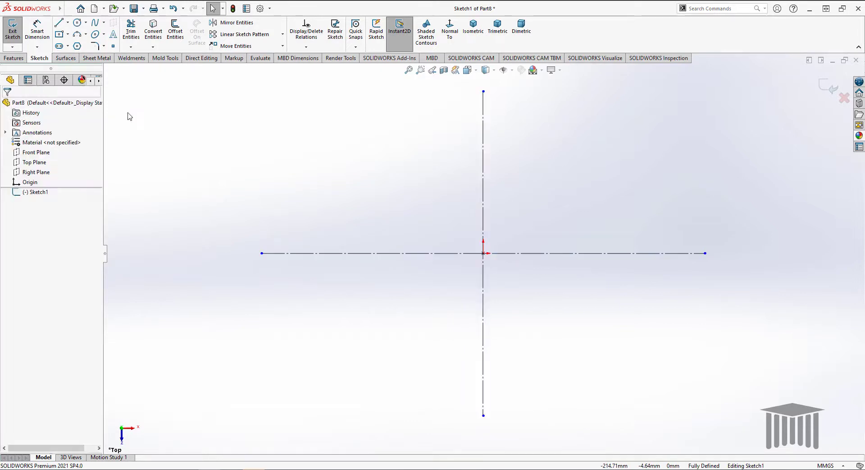
Step: Draw a center rectangle anchored at the origin
{"action": "key", "text": "r"}
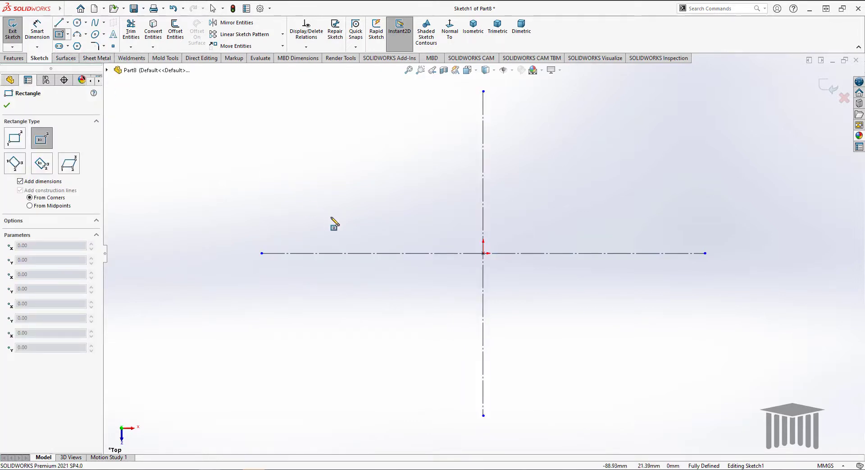
{"action": "left_click", "coordinate": [483, 253]}
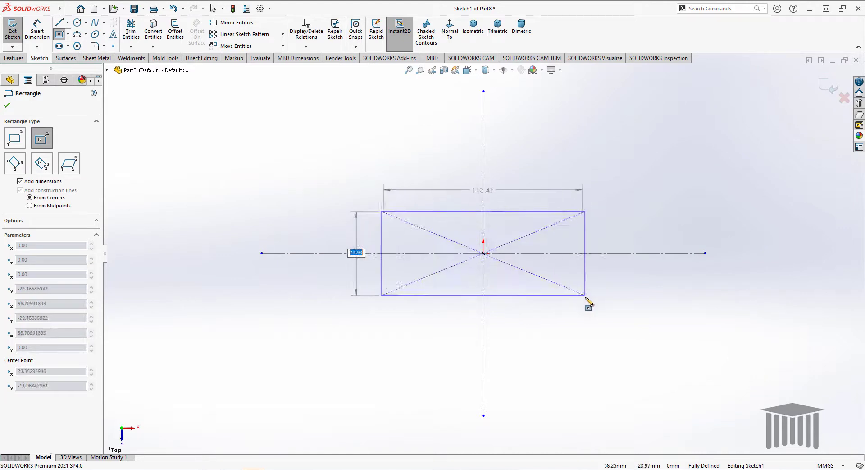
{"action": "left_click", "coordinate": [613, 347]}
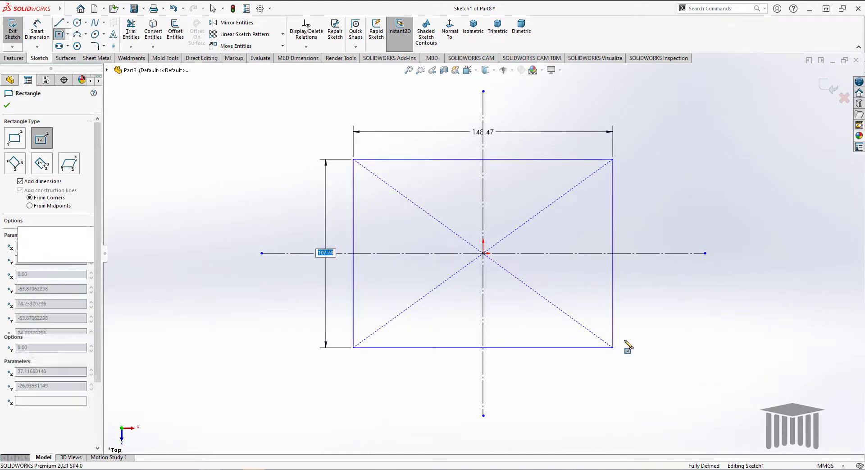
{"action": "key", "text": "Escape"}
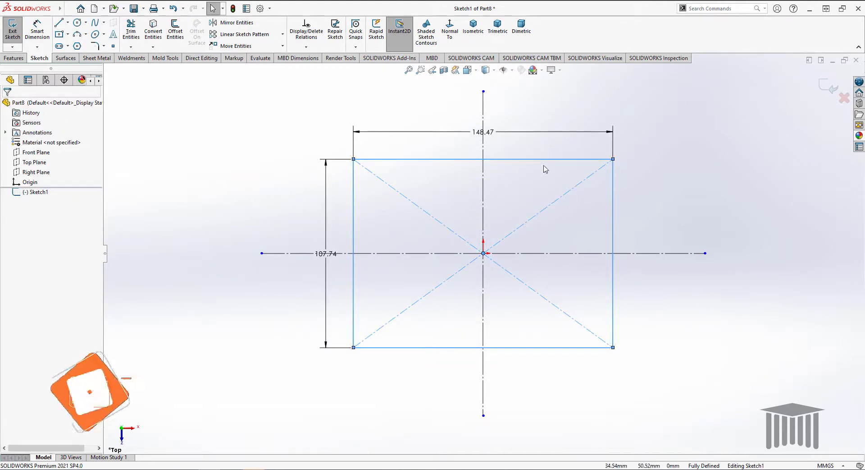
Step: Dimension the rectangle's width and height to 280 each
{"action": "left_click", "coordinate": [489, 133]}
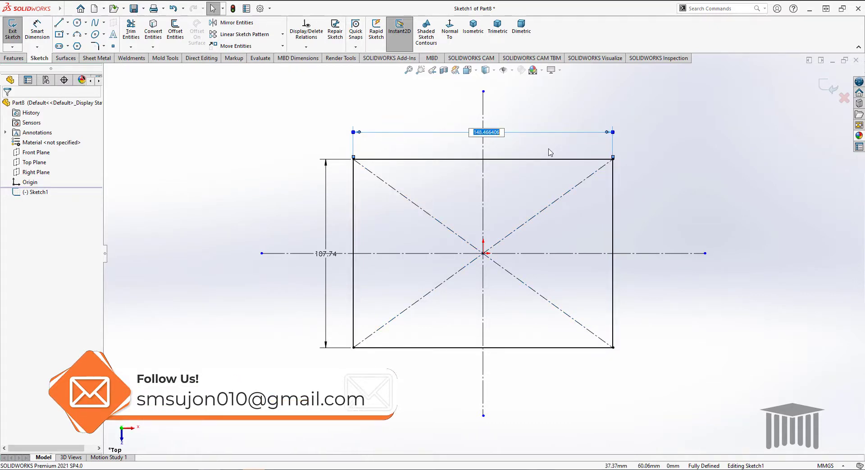
{"action": "type", "text": "280"}
{"action": "key", "text": "Return"}
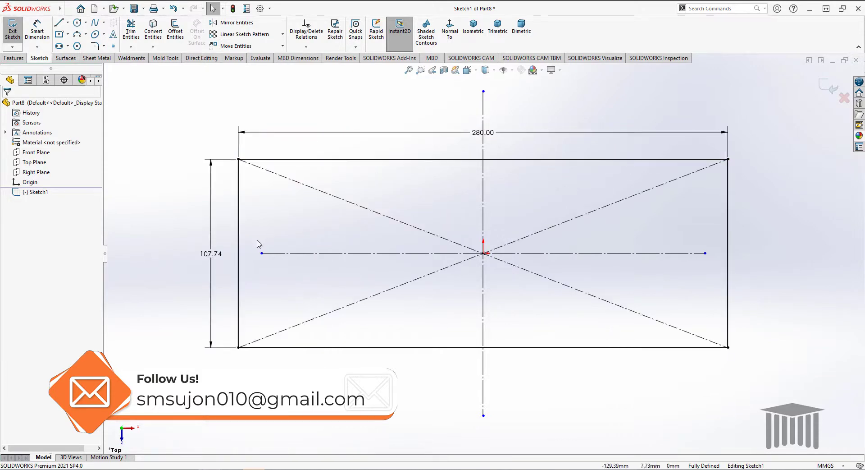
{"action": "left_click", "coordinate": [211, 254]}
{"action": "type", "text": "280"}
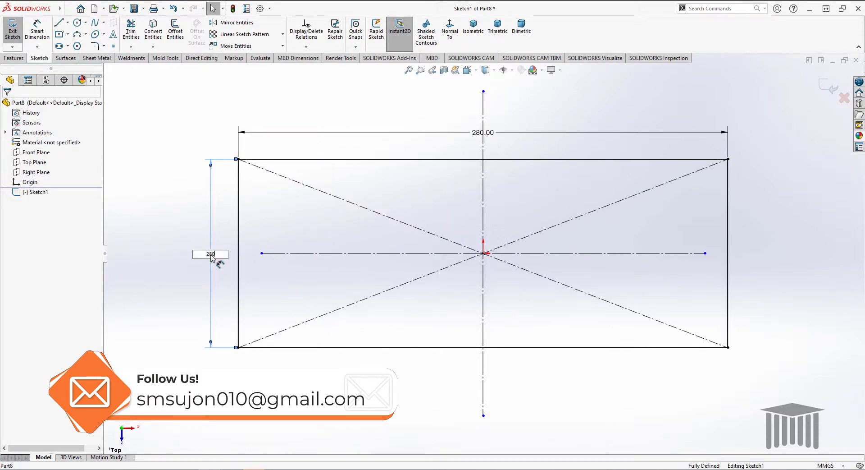
{"action": "key", "text": "Return"}
{"action": "left_click", "coordinate": [77, 23]}
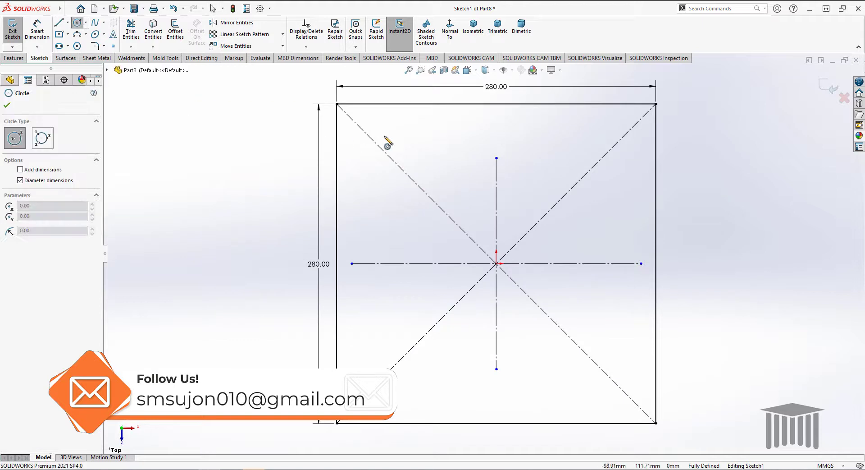
Step: Draw two concentric circles on the top-left diagonal near the corner
{"action": "left_click", "coordinate": [361, 129]}
{"action": "left_click", "coordinate": [374, 141]}
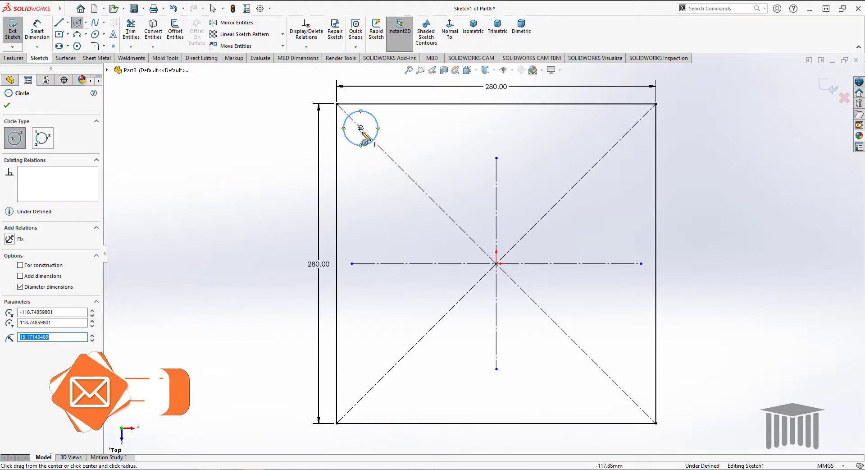
{"action": "left_click", "coordinate": [361, 129]}
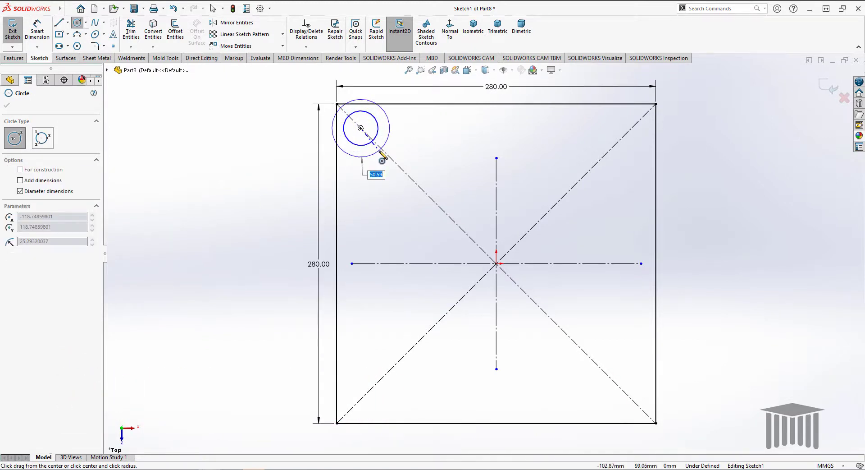
{"action": "left_click", "coordinate": [381, 149]}
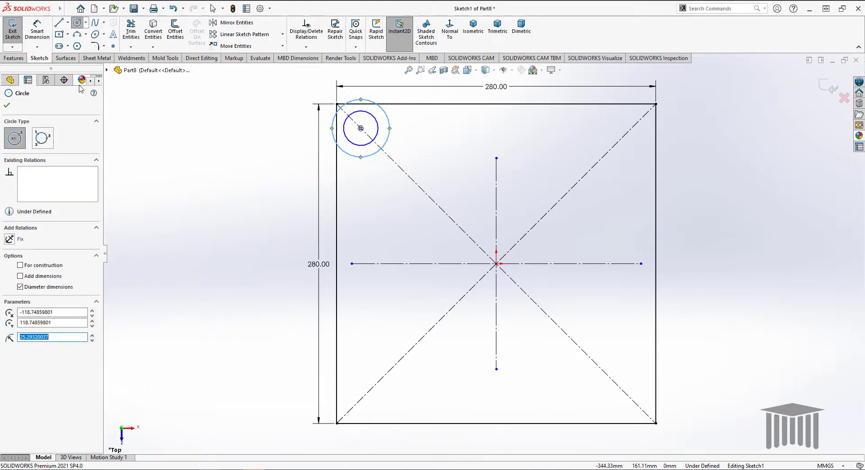
{"action": "key", "text": "Escape"}
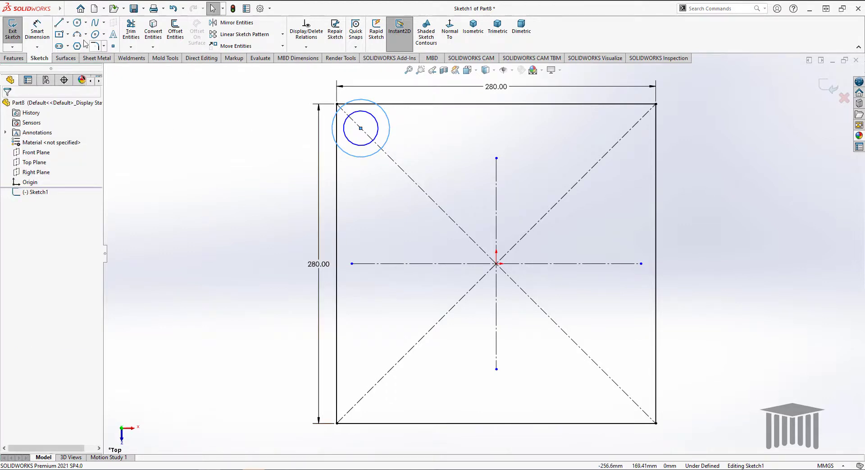
Step: Dimension the inner circle to Ø40 and the outer circle to Ø60
{"action": "left_click", "coordinate": [37, 28]}
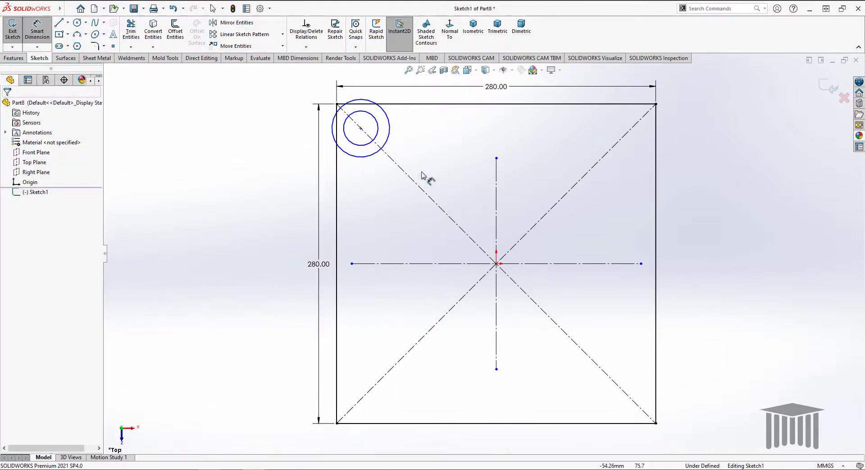
{"action": "left_click", "coordinate": [374, 138]}
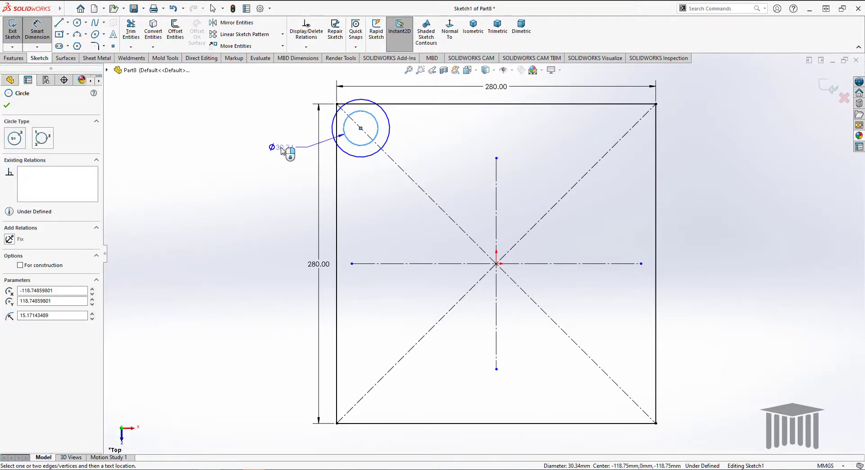
{"action": "left_click", "coordinate": [311, 193]}
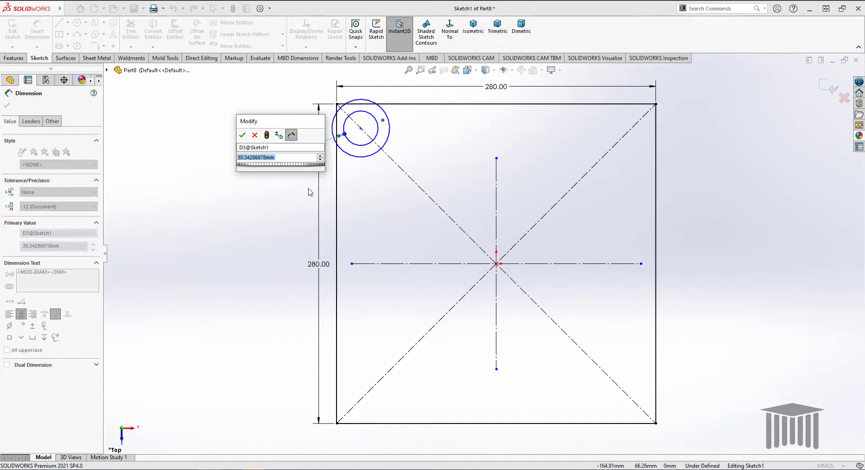
{"action": "type", "text": "40"}
{"action": "key", "text": "Return"}
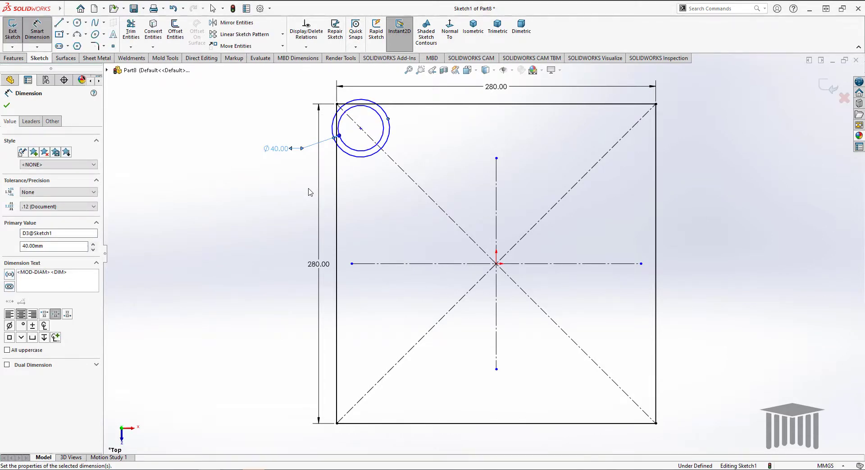
{"action": "left_click", "coordinate": [355, 159]}
{"action": "left_click", "coordinate": [271, 170]}
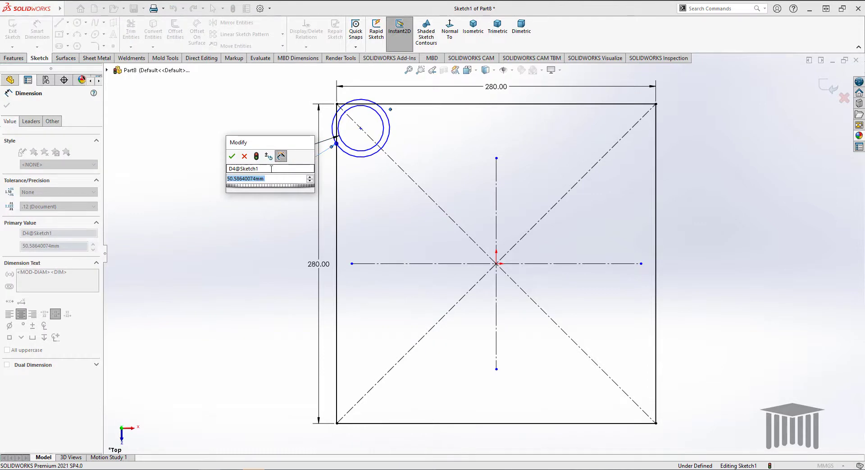
{"action": "type", "text": "60"}
{"action": "key", "text": "Return"}
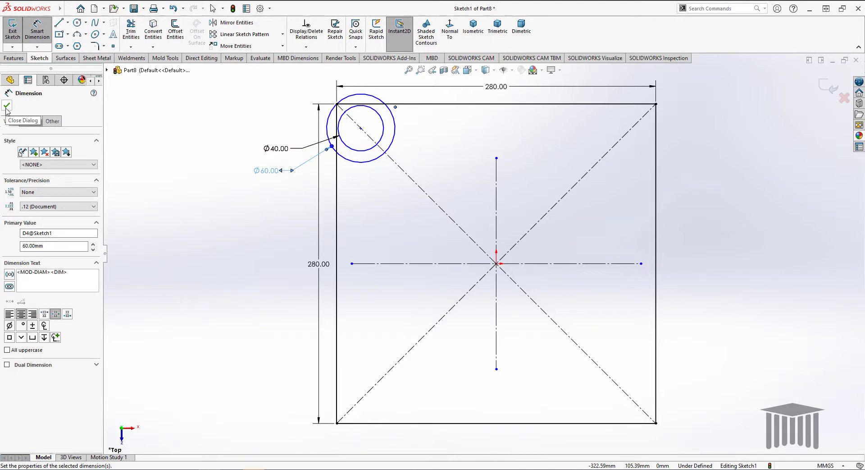
{"action": "left_click", "coordinate": [7, 107]}
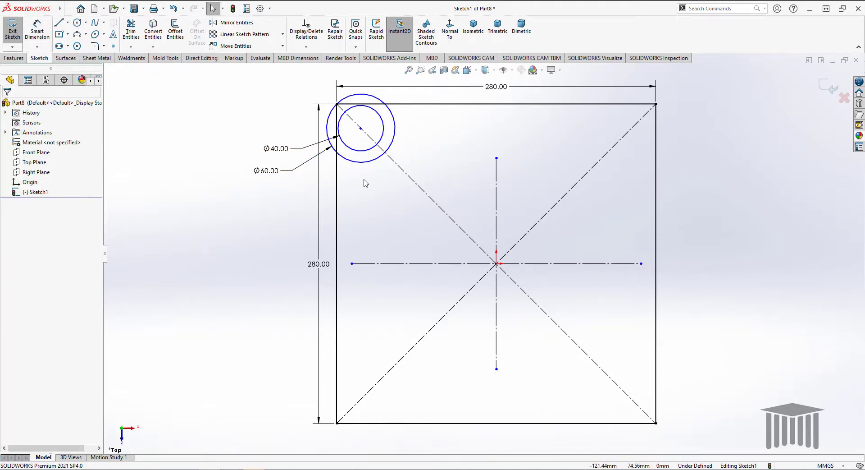
Step: Mirror the top-left circle pair across the horizontal centreline to the bottom-left corner
{"action": "left_click", "coordinate": [238, 24]}
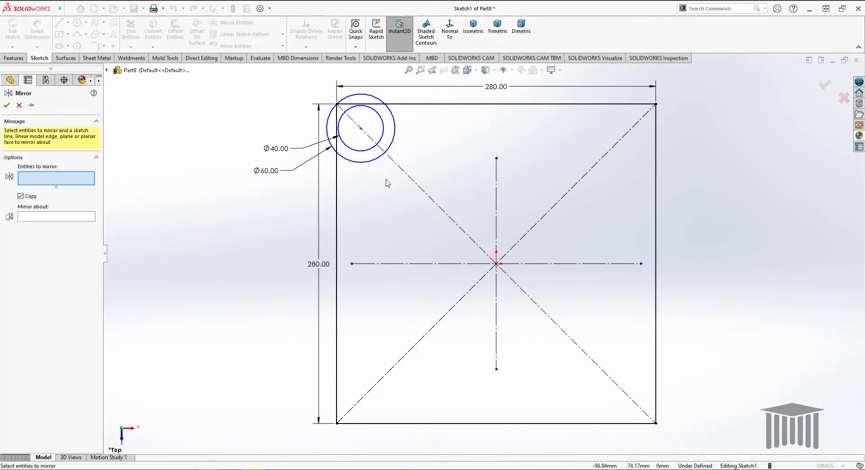
{"action": "left_click_drag", "start_coordinate": [386, 180], "coordinate": [352, 153]}
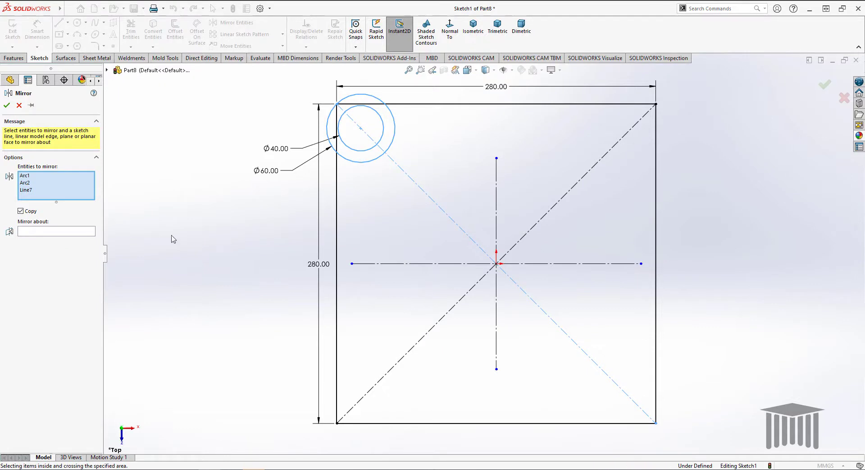
{"action": "left_click", "coordinate": [67, 231]}
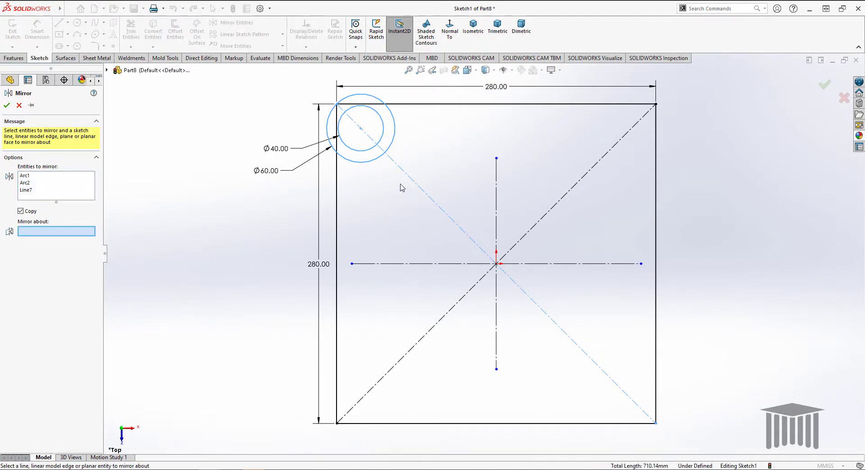
{"action": "left_click", "coordinate": [25, 190]}
{"action": "right_click", "coordinate": [28, 193]}
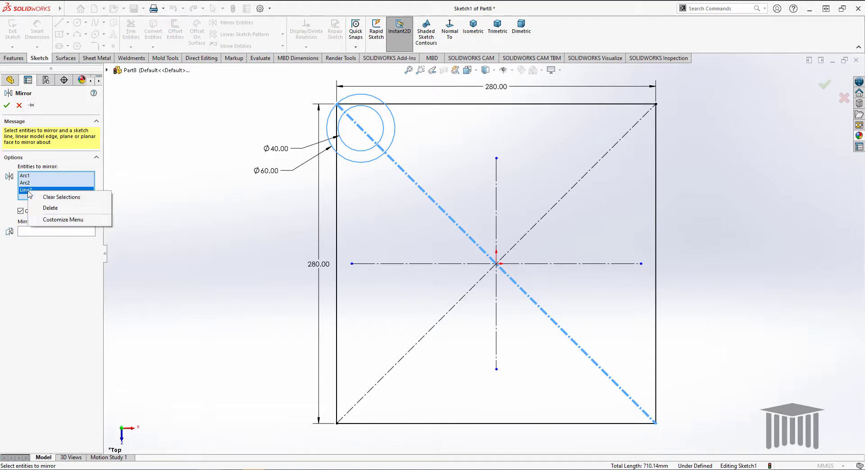
{"action": "left_click", "coordinate": [50, 208]}
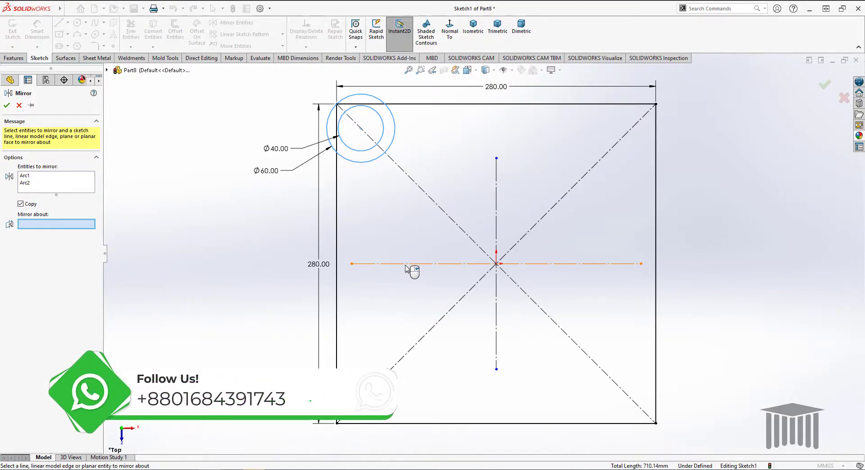
{"action": "left_click", "coordinate": [408, 269]}
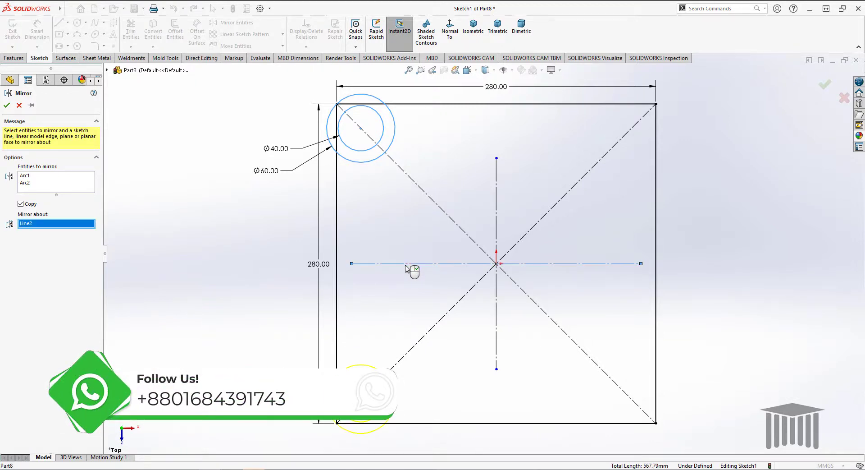
{"action": "left_click", "coordinate": [11, 107]}
{"action": "left_click", "coordinate": [37, 31]}
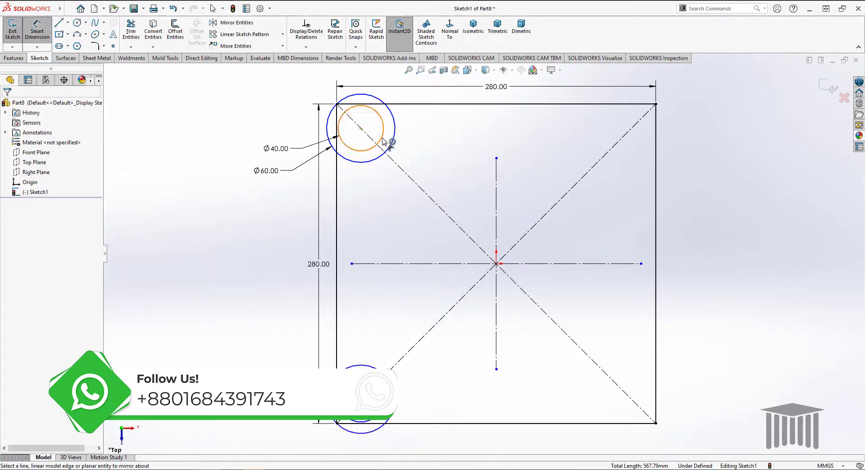
{"action": "left_click", "coordinate": [360, 130]}
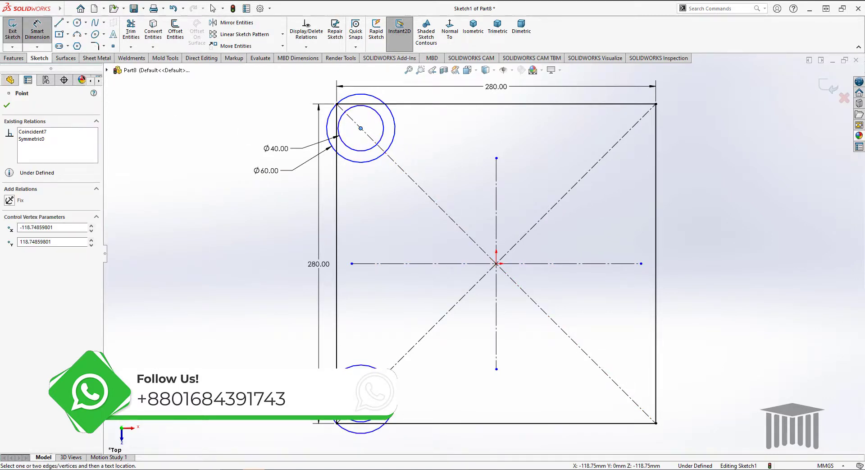
Step: Dimension the two left circle centres 200 mm apart vertically
{"action": "left_click", "coordinate": [360, 398]}
{"action": "left_click", "coordinate": [237, 368]}
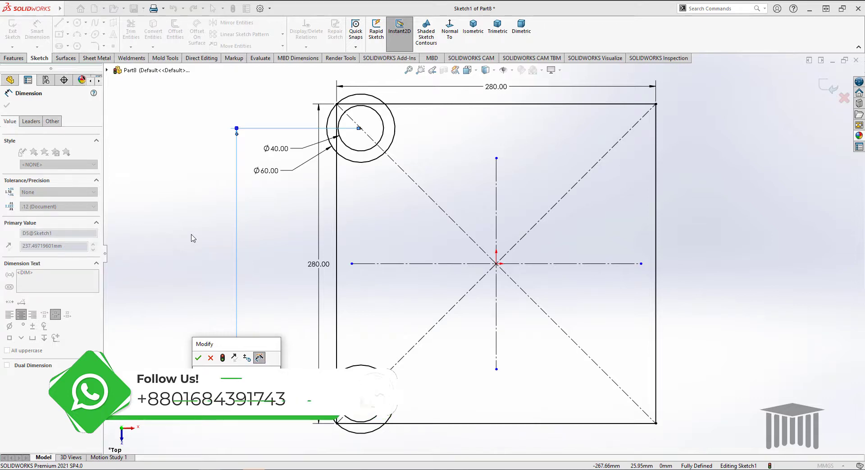
{"action": "type", "text": "200"}
{"action": "key", "text": "Return"}
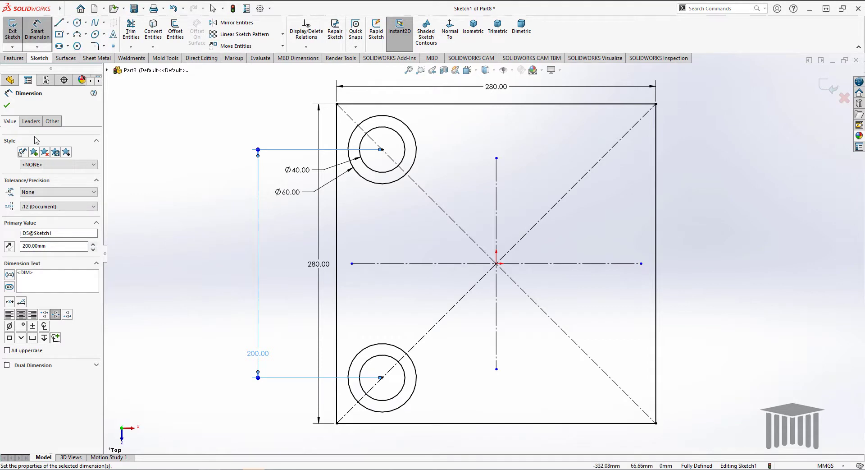
{"action": "left_click", "coordinate": [7, 107]}
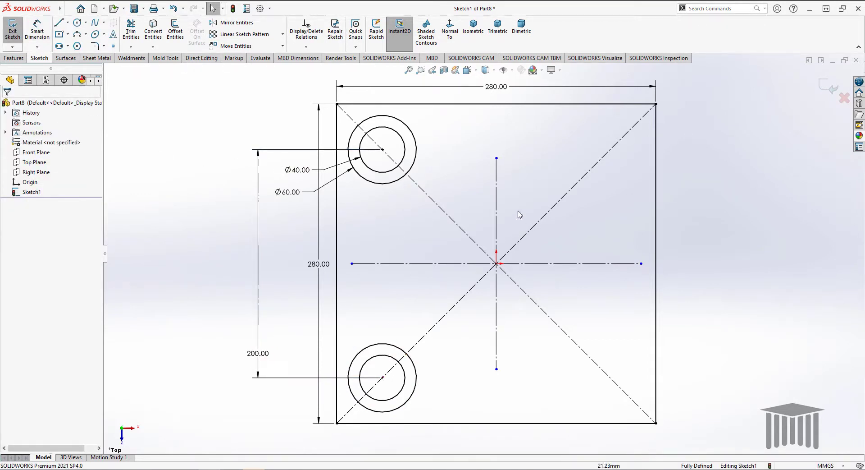
Step: Mirror both left circle pairs across the vertical centreline to the right corners
{"action": "left_click", "coordinate": [237, 22]}
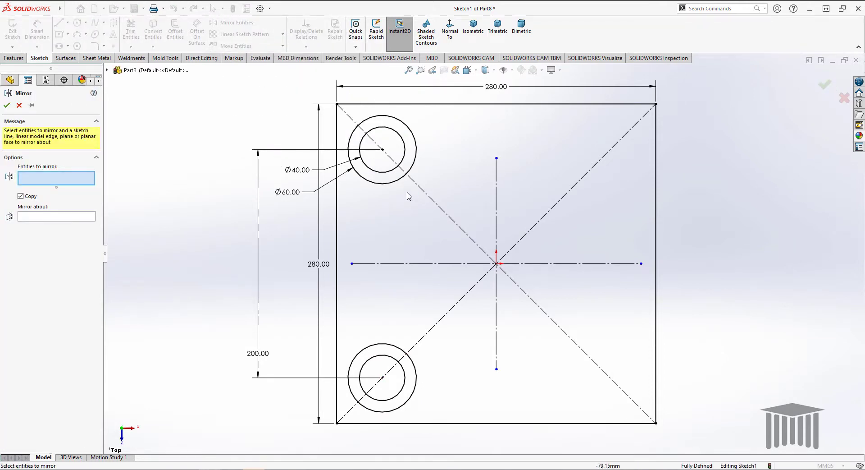
{"action": "left_click_drag", "start_coordinate": [396, 200], "coordinate": [367, 160]}
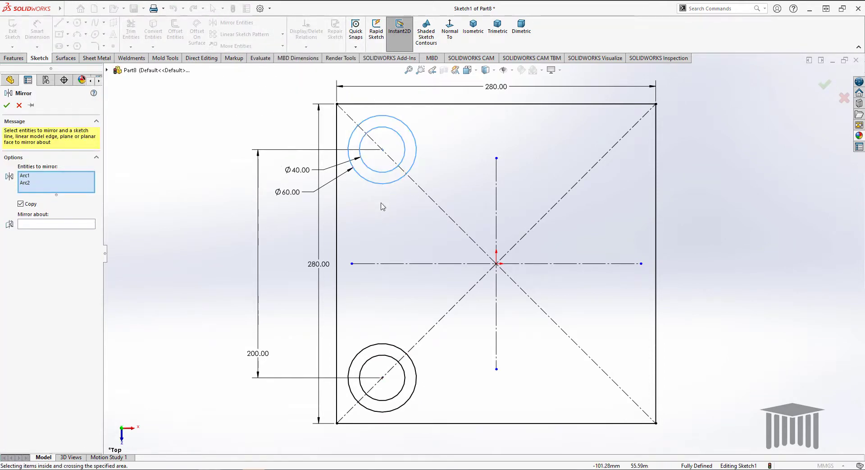
{"action": "mouse_move", "coordinate": [401, 333]}
{"action": "left_mouse_down"}
{"action": "mouse_move", "coordinate": [363, 343]}
{"action": "mouse_move", "coordinate": [356, 356]}
{"action": "left_mouse_up"}
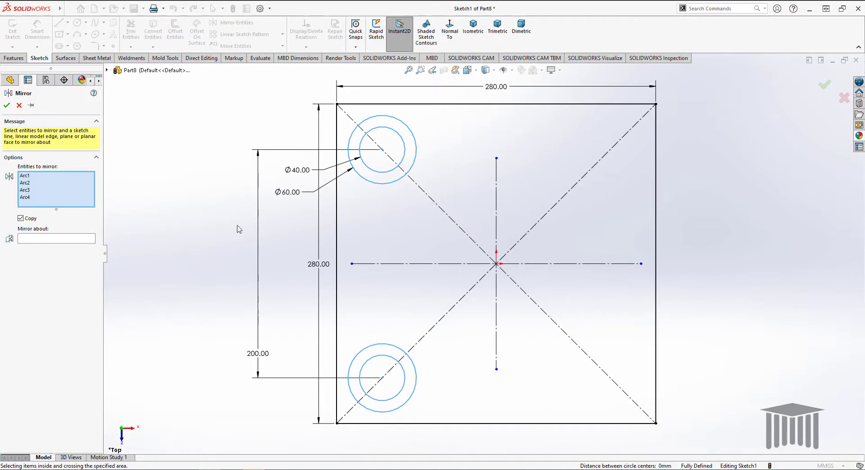
{"action": "left_click", "coordinate": [64, 238]}
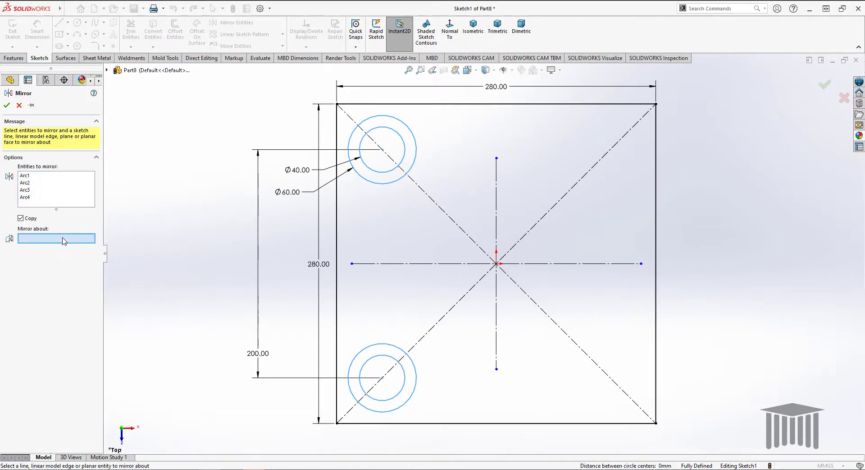
{"action": "left_click", "coordinate": [497, 189]}
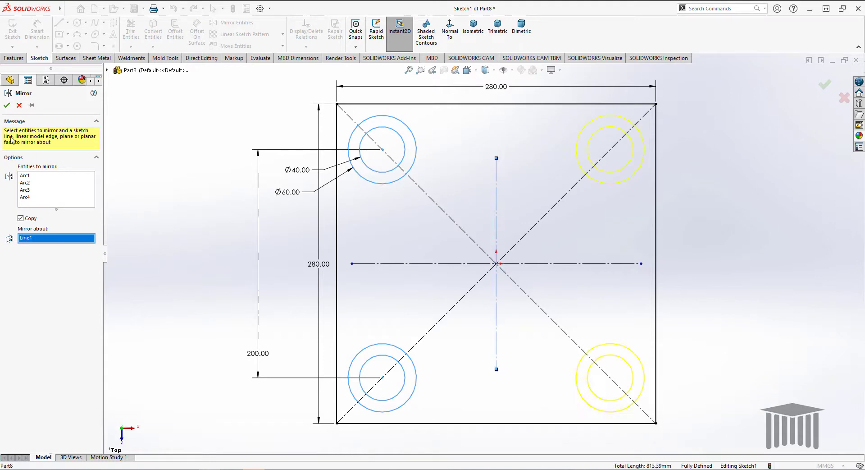
{"action": "left_click", "coordinate": [7, 106]}
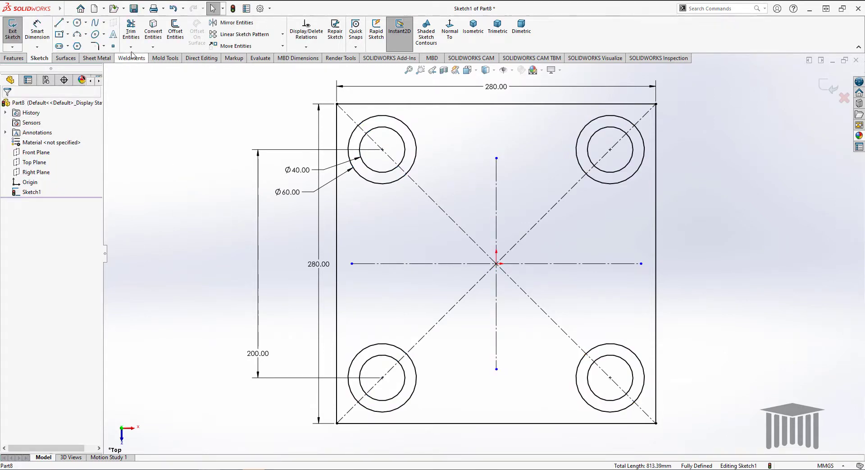
{"action": "left_click", "coordinate": [94, 45]}
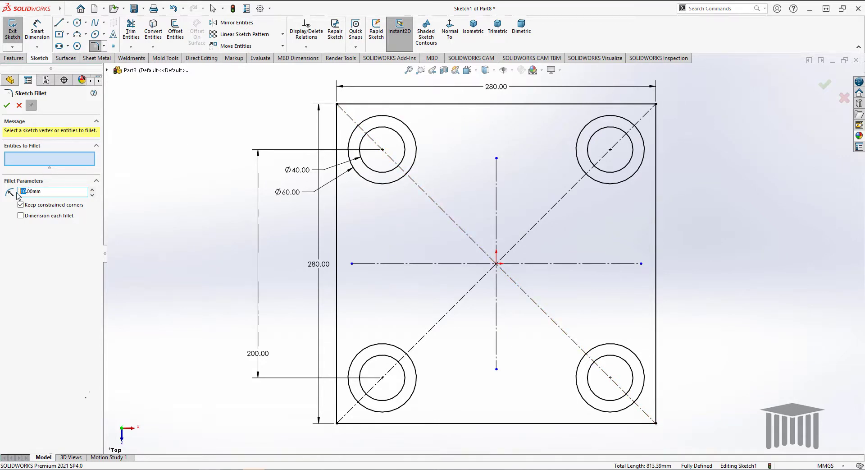
Step: Fillet all four square corners with a 40 mm radius
{"action": "type", "text": "40"}
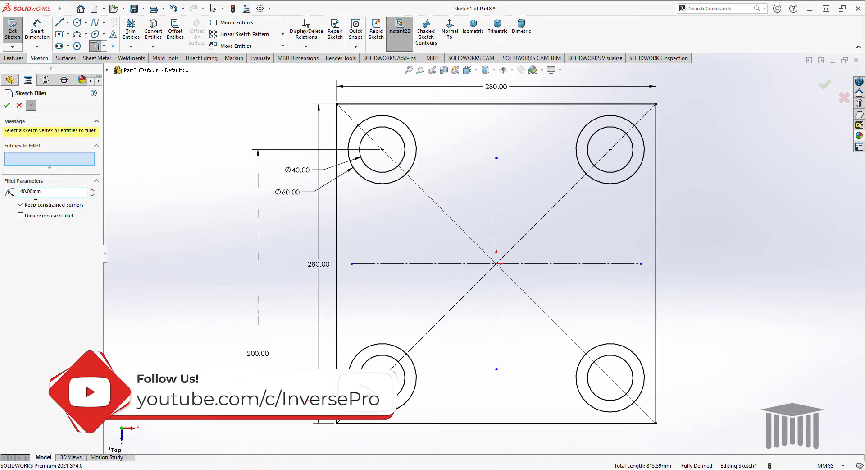
{"action": "left_click", "coordinate": [337, 104]}
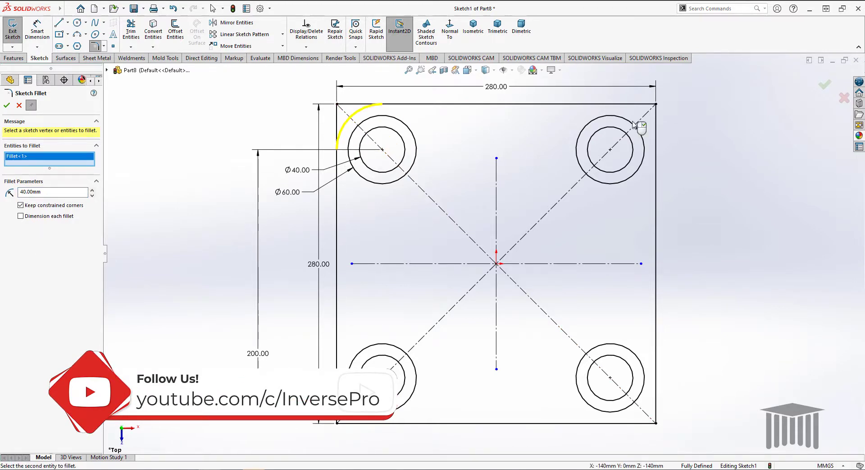
{"action": "left_click", "coordinate": [656, 105]}
{"action": "left_click", "coordinate": [656, 423]}
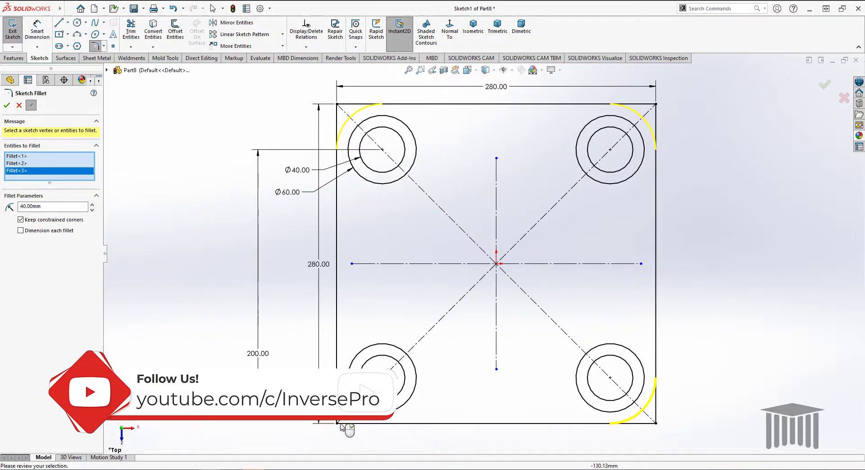
{"action": "left_click", "coordinate": [338, 422]}
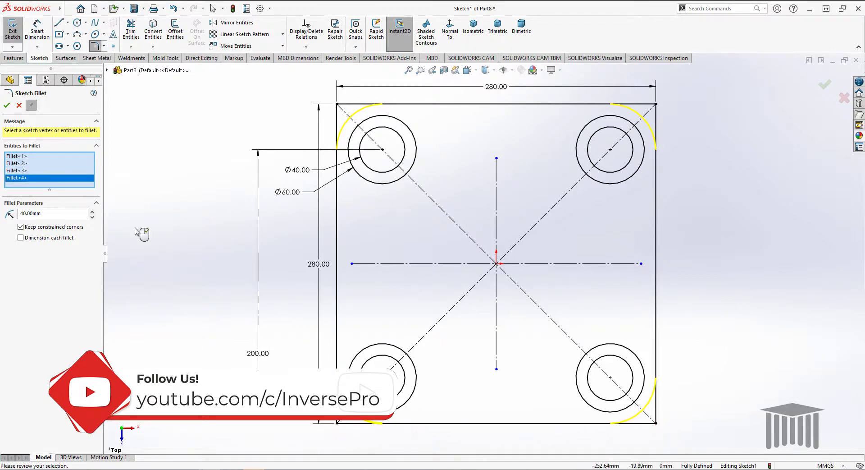
{"action": "left_click", "coordinate": [7, 105]}
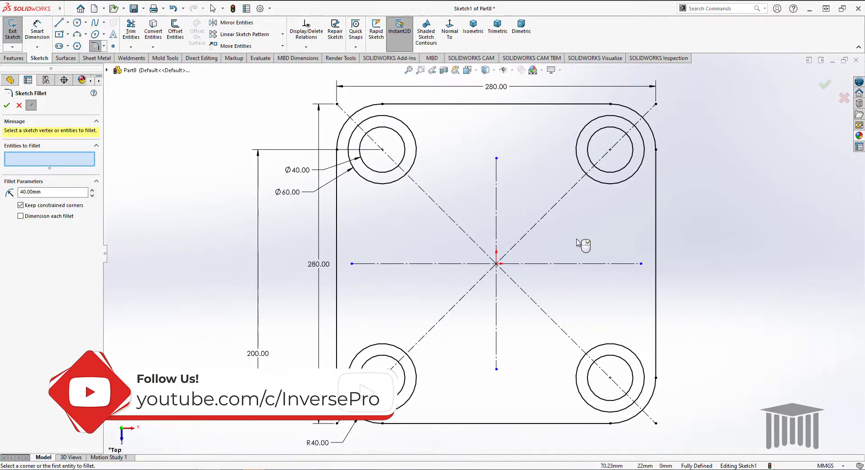
{"action": "left_click", "coordinate": [6, 106]}
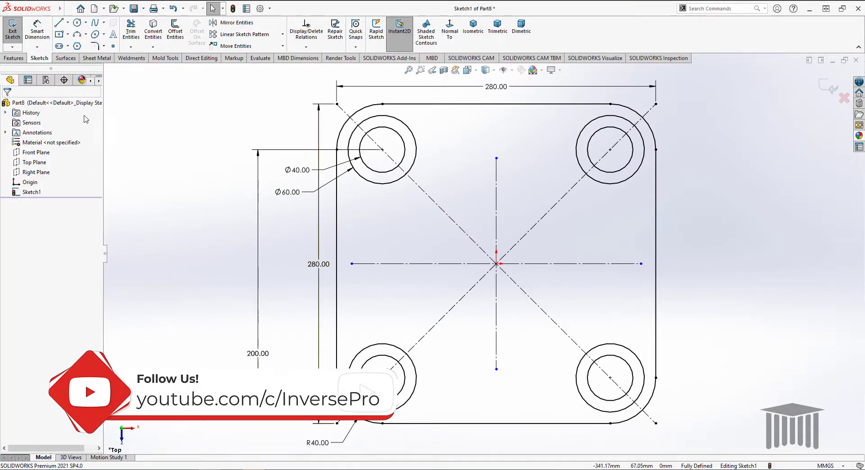
Step: Draw a large circle centred on the horizontal centreline near the left edge
{"action": "left_click", "coordinate": [77, 22]}
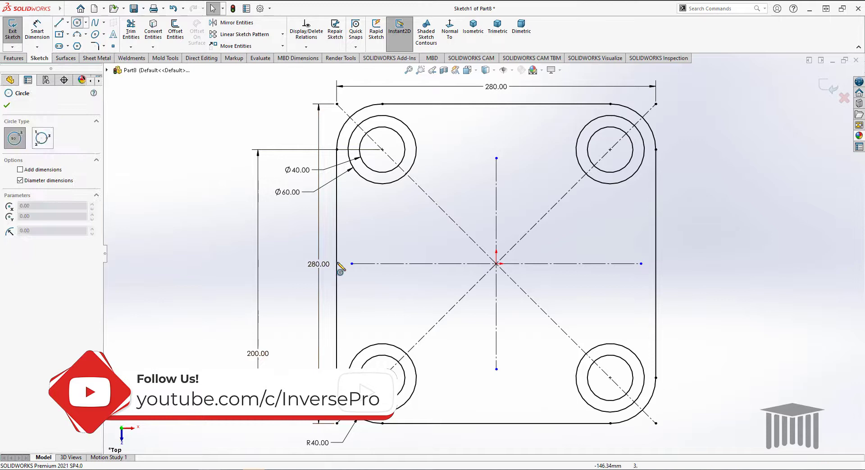
{"action": "left_click", "coordinate": [365, 263]}
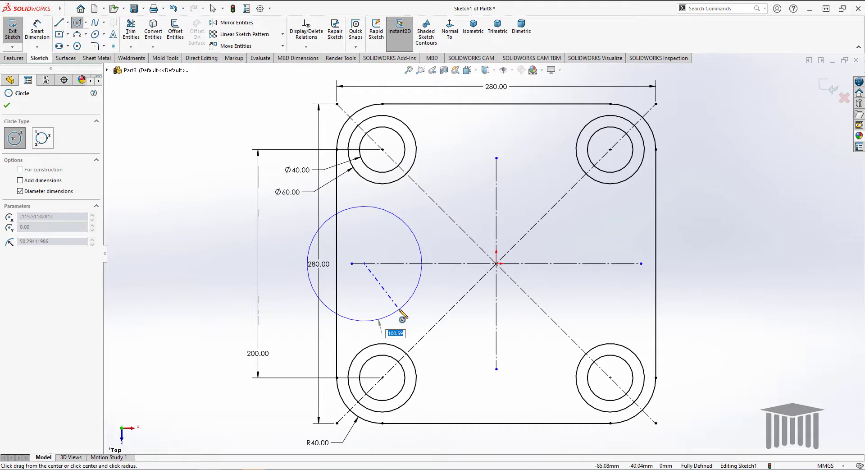
{"action": "left_click", "coordinate": [399, 310]}
{"action": "key", "text": "Escape"}
Step: Dimension the circle's centre 10 mm from the square's left edge
{"action": "left_click", "coordinate": [36, 30]}
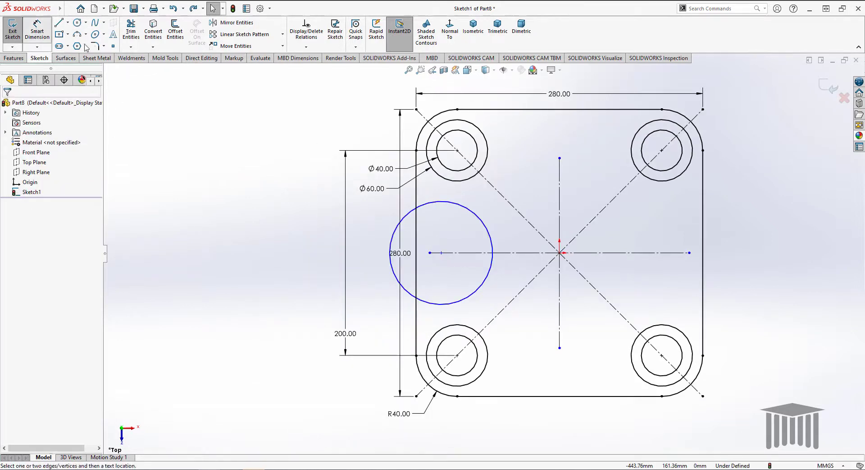
{"action": "left_click", "coordinate": [442, 253]}
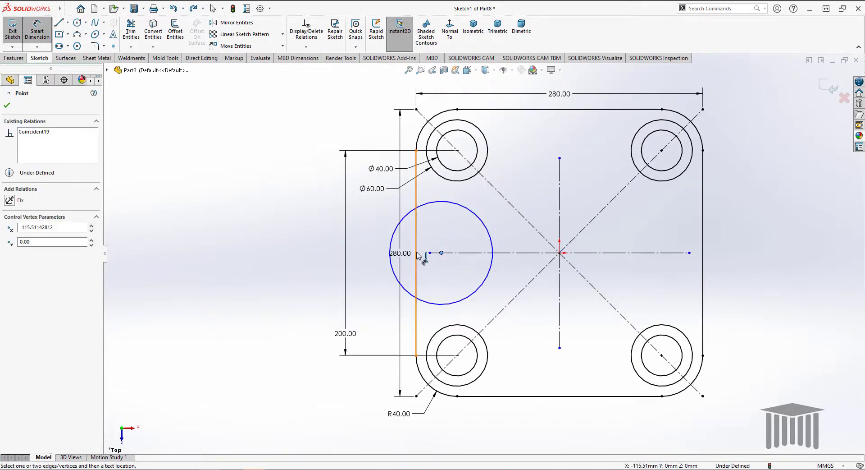
{"action": "left_click", "coordinate": [416, 252]}
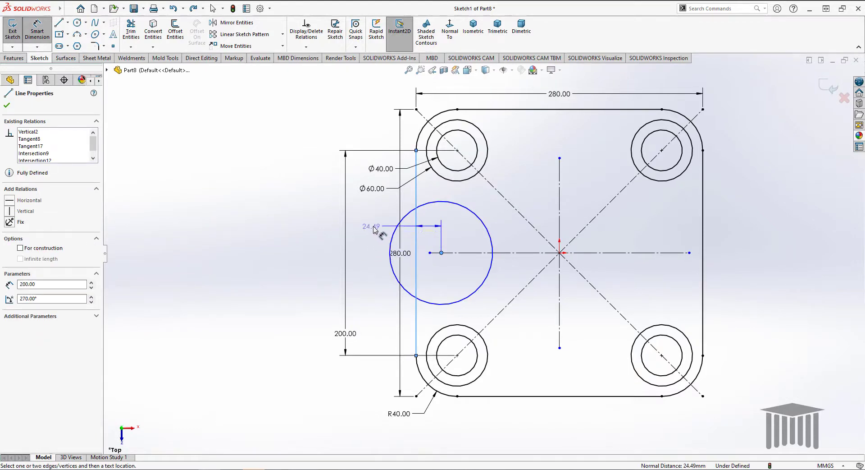
{"action": "left_click", "coordinate": [372, 227]}
{"action": "type", "text": "1"}
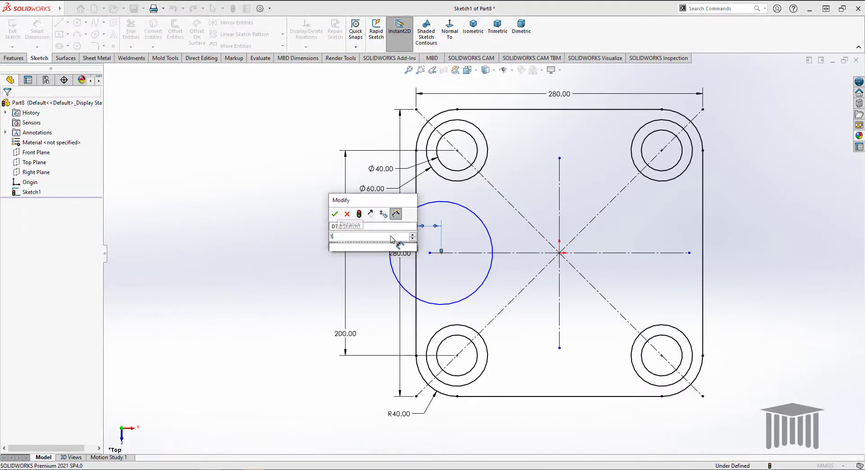
{"action": "type", "text": "25"}
{"action": "key", "text": "Return"}
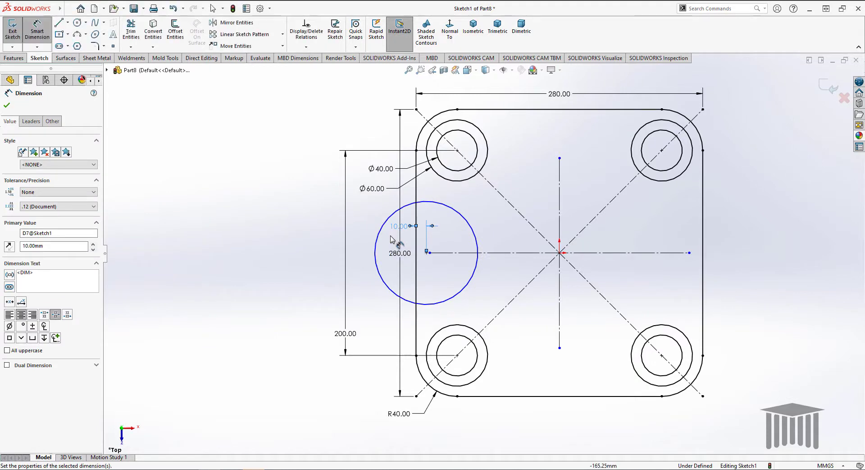
{"action": "left_click", "coordinate": [6, 107]}
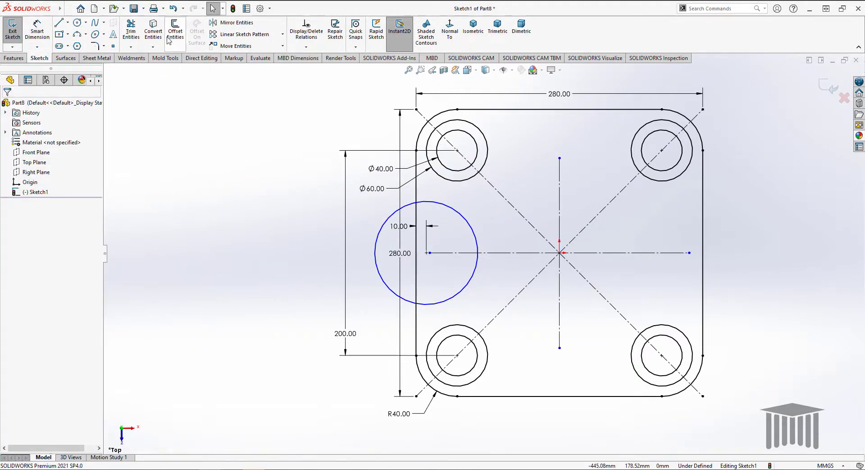
Step: Trim the left circle and edge segment into a semicircular notch
{"action": "left_click", "coordinate": [131, 29]}
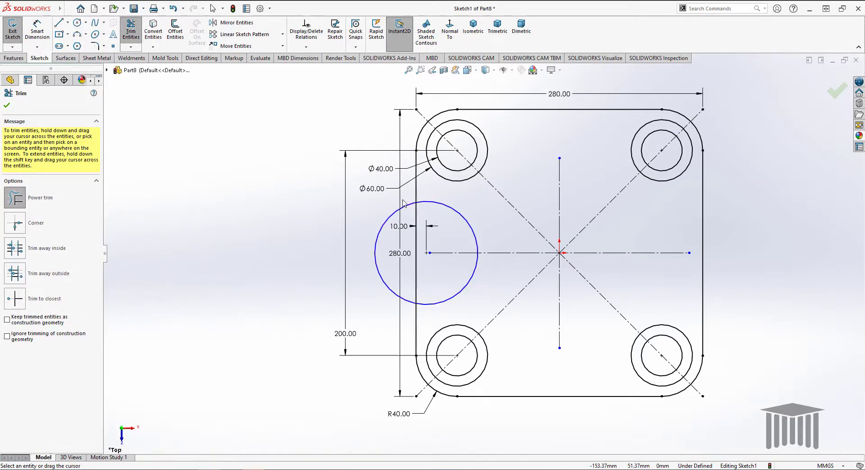
{"action": "left_click_drag", "start_coordinate": [407, 211], "coordinate": [408, 273]}
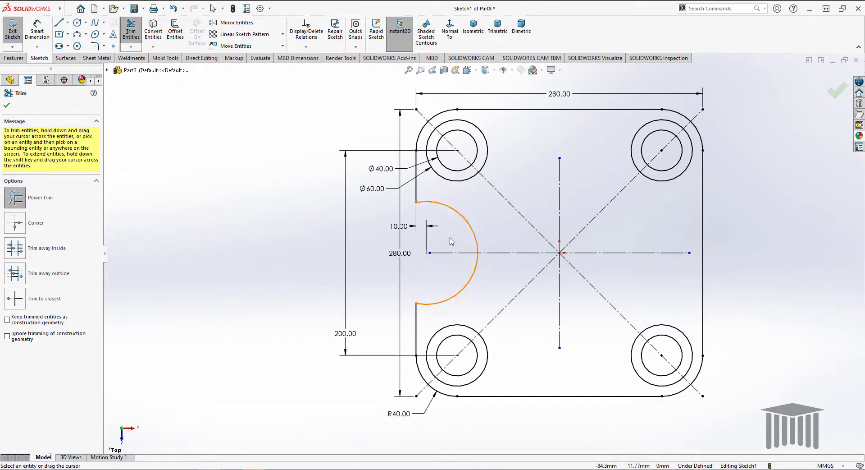
{"action": "left_click", "coordinate": [6, 107]}
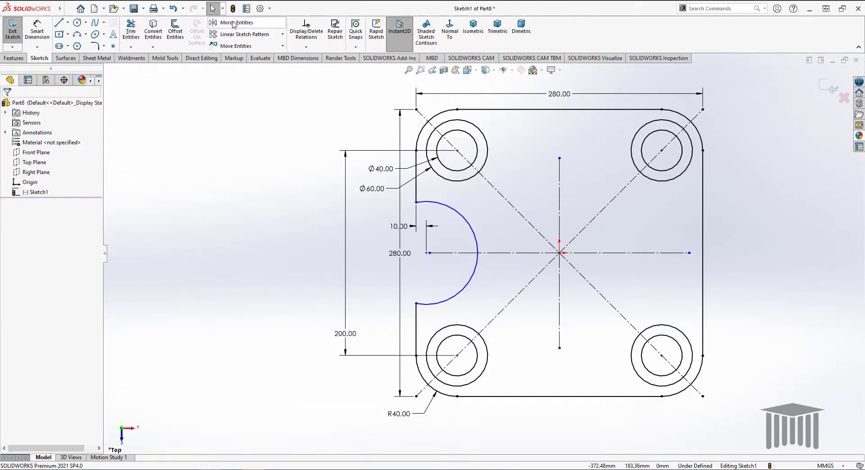
Step: Mirror the notch arc about the vertical centreline and trim the right edge inside it
{"action": "left_click", "coordinate": [236, 23]}
{"action": "left_click", "coordinate": [466, 222]}
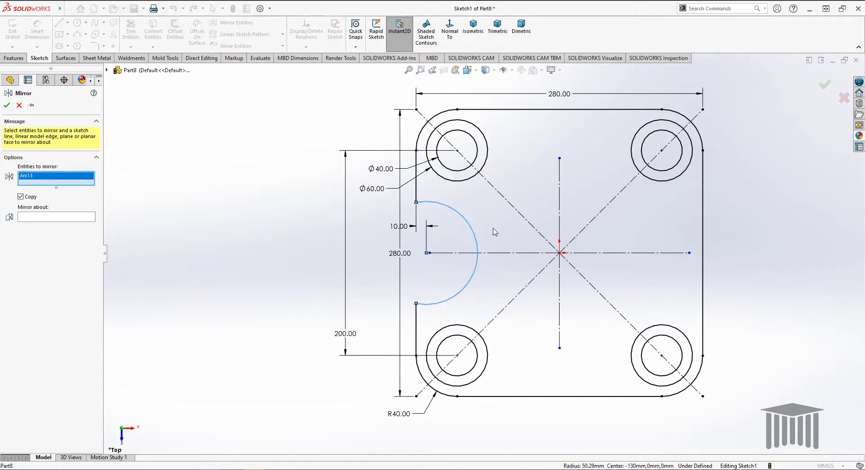
{"action": "left_click", "coordinate": [81, 220]}
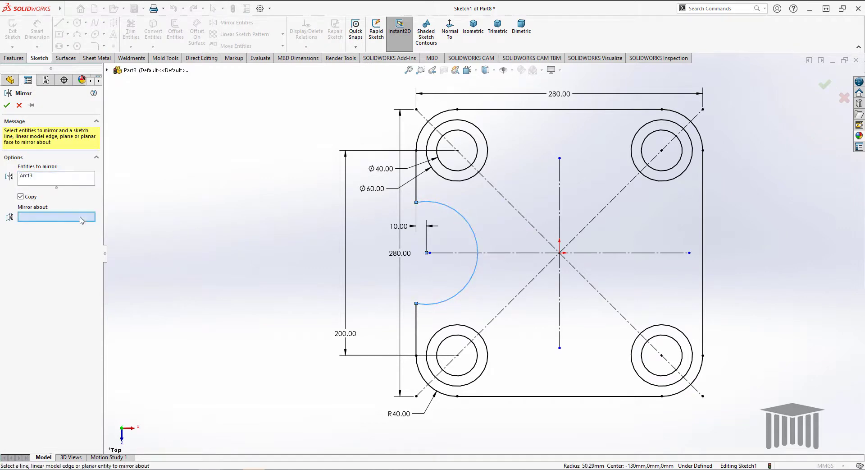
{"action": "left_click", "coordinate": [560, 200]}
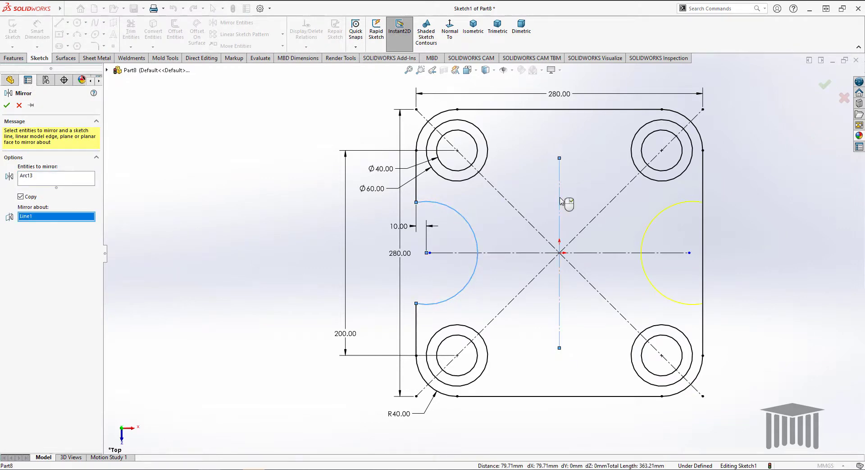
{"action": "left_click", "coordinate": [7, 105]}
{"action": "left_click", "coordinate": [131, 30]}
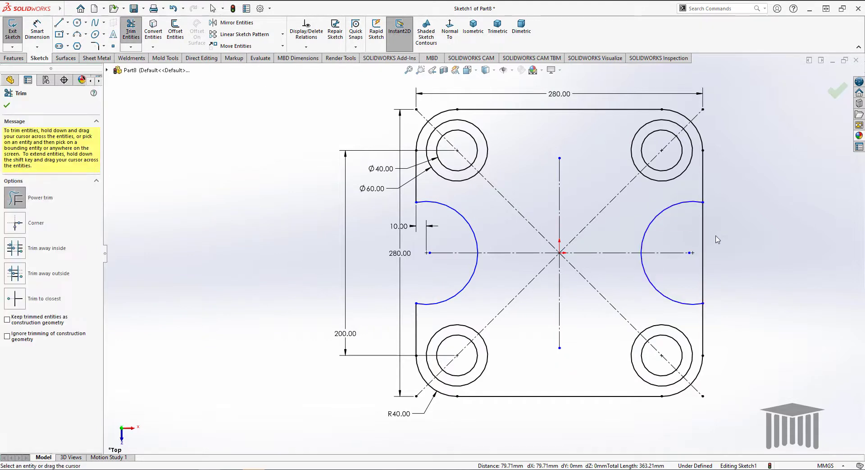
{"action": "left_click_drag", "start_coordinate": [717, 239], "coordinate": [689, 232]}
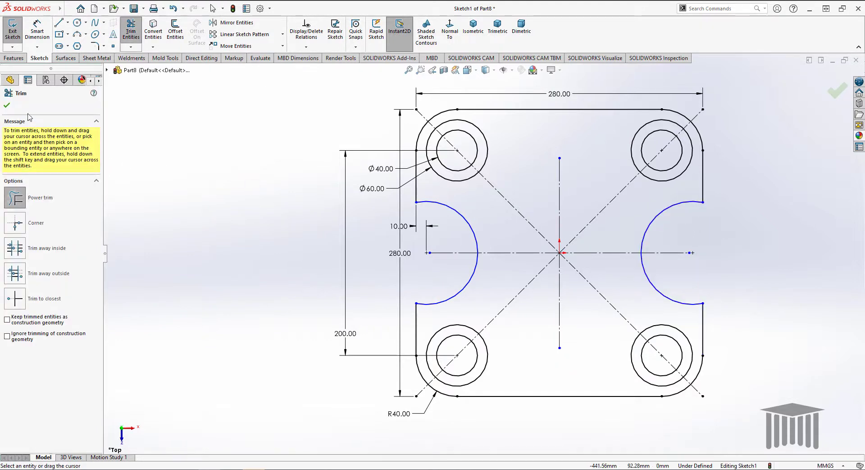
{"action": "left_click", "coordinate": [6, 105]}
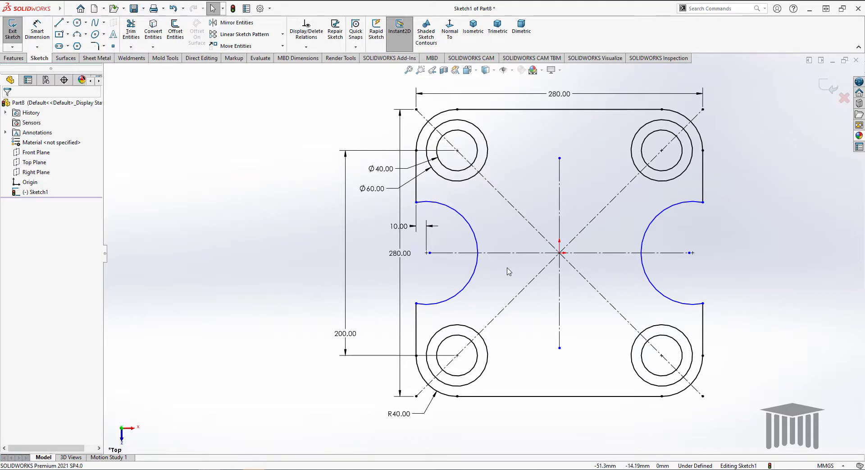
Step: Draw a circle on the vertical centreline's top endpoint and dimension its diameter to 40 mm
{"action": "left_click", "coordinate": [68, 34]}
{"action": "left_click", "coordinate": [85, 22]}
{"action": "left_click", "coordinate": [90, 37]}
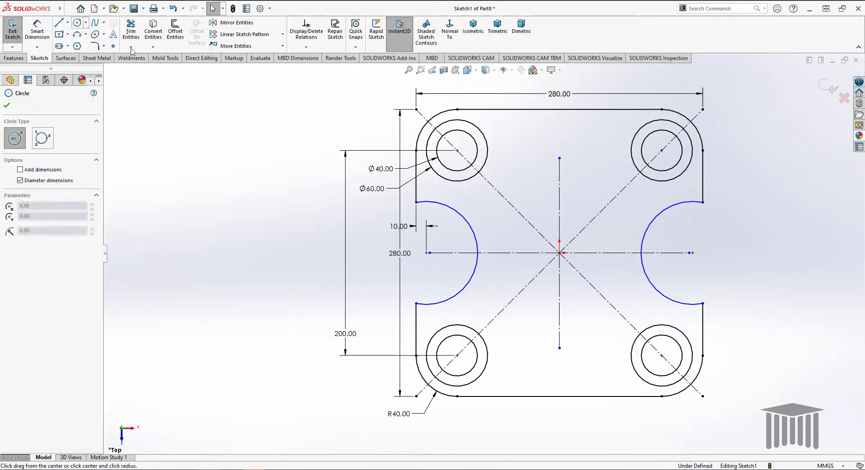
{"action": "left_click", "coordinate": [560, 158]}
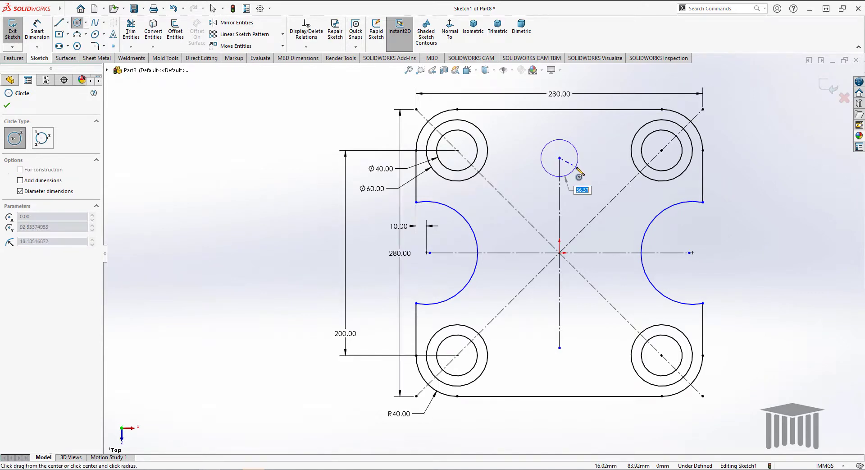
{"action": "left_click", "coordinate": [574, 169]}
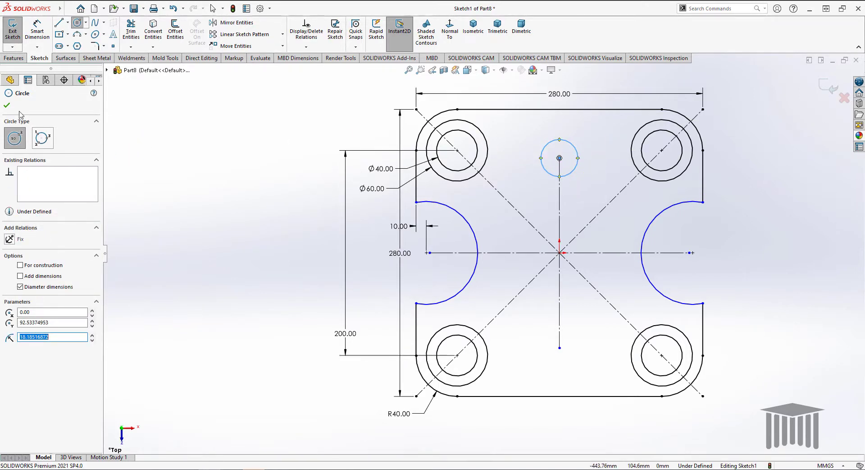
{"action": "left_click", "coordinate": [6, 105]}
{"action": "left_click", "coordinate": [37, 29]}
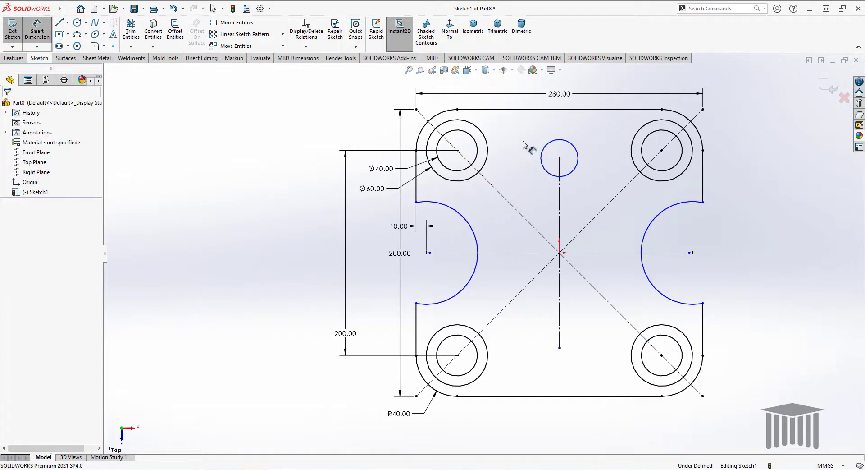
{"action": "left_click", "coordinate": [546, 145]}
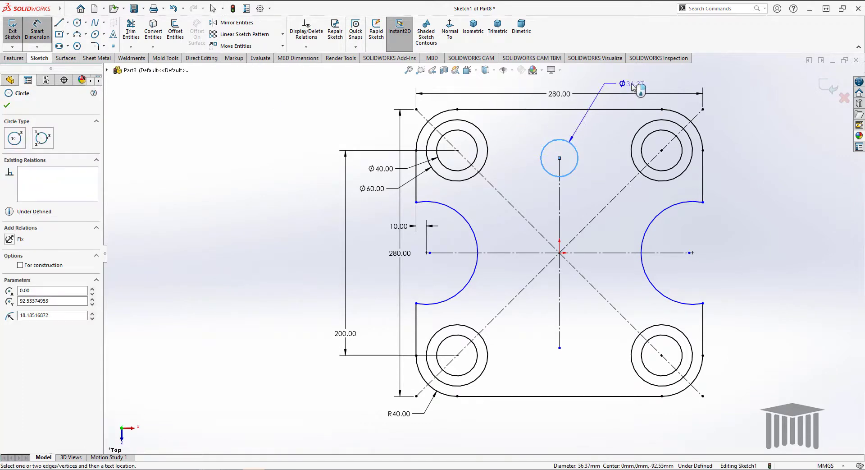
{"action": "left_click", "coordinate": [636, 82]}
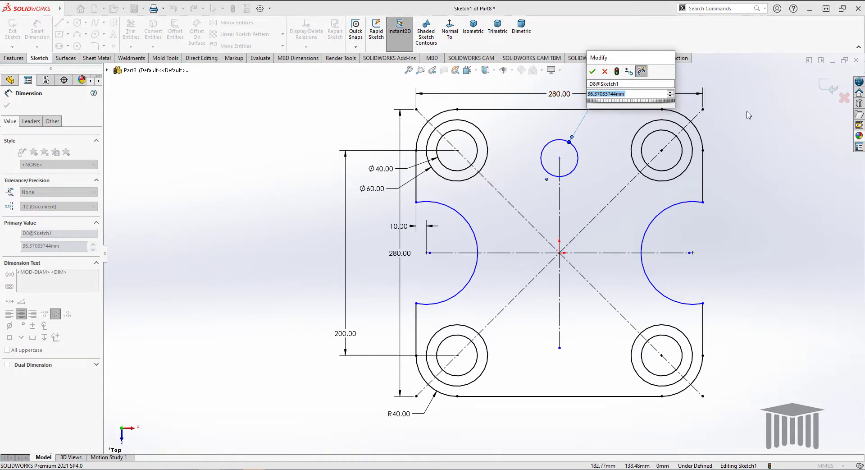
{"action": "type", "text": "40"}
{"action": "key", "text": "Return"}
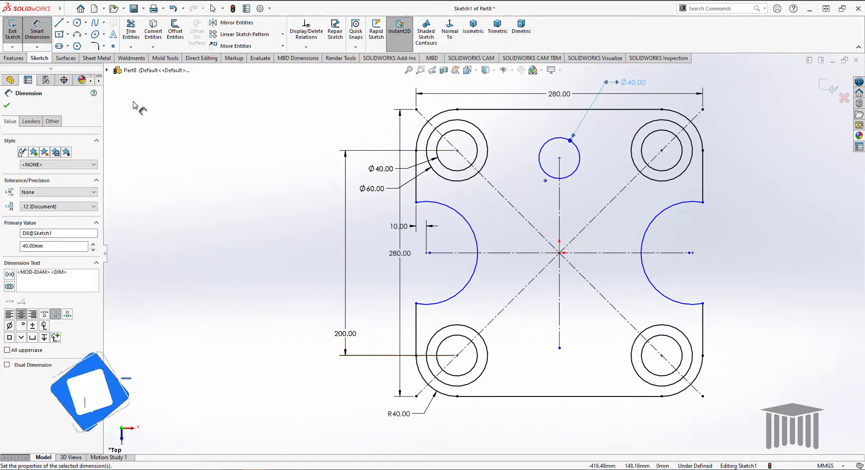
{"action": "left_click", "coordinate": [7, 105]}
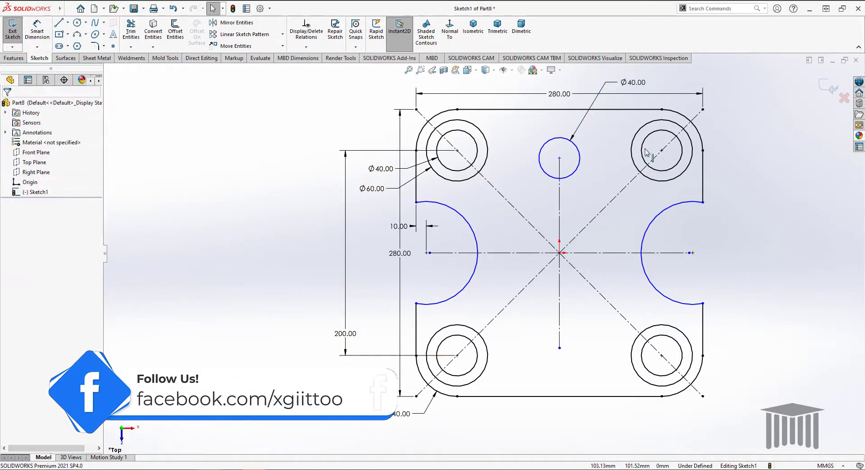
Step: Draw two lines from the plate's top edge down to the Ø40 circle
{"action": "key", "text": "l"}
{"action": "scroll", "coordinate": [575, 97], "scroll_direction": "down", "scroll_amount": 3}
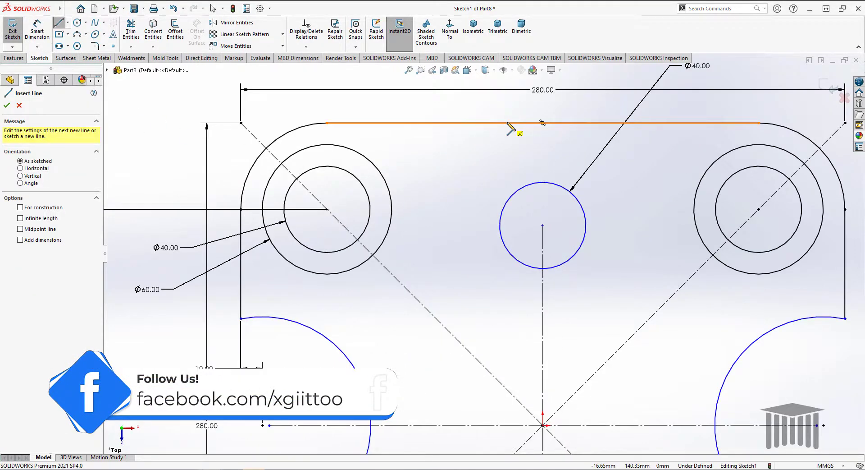
{"action": "left_click", "coordinate": [508, 123]}
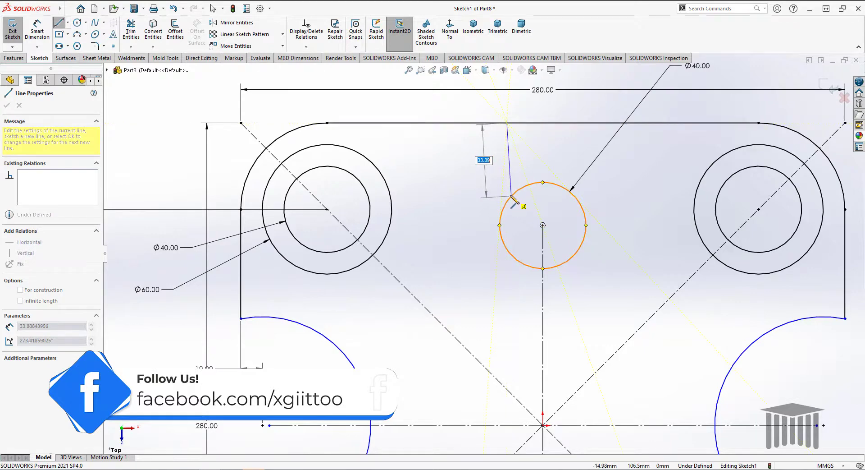
{"action": "left_click", "coordinate": [512, 197]}
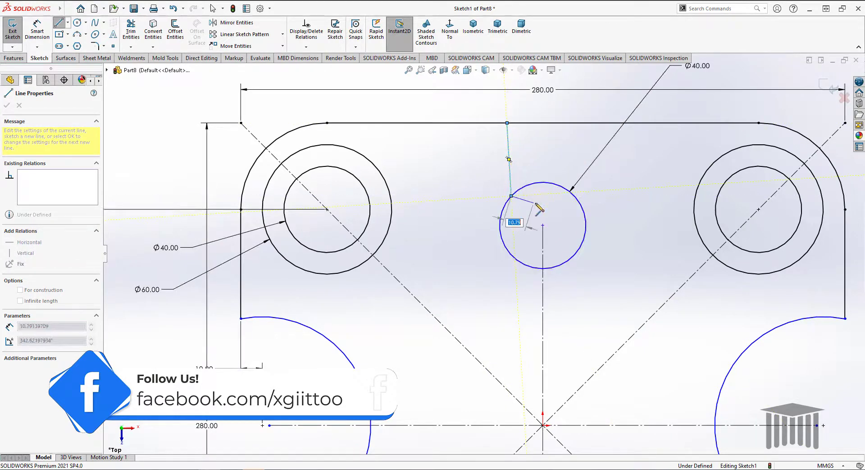
{"action": "left_click", "coordinate": [571, 192]}
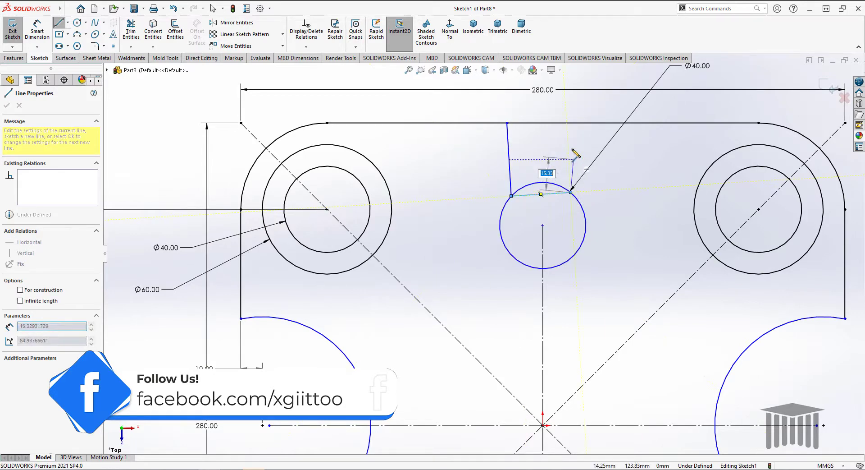
{"action": "left_click", "coordinate": [567, 123]}
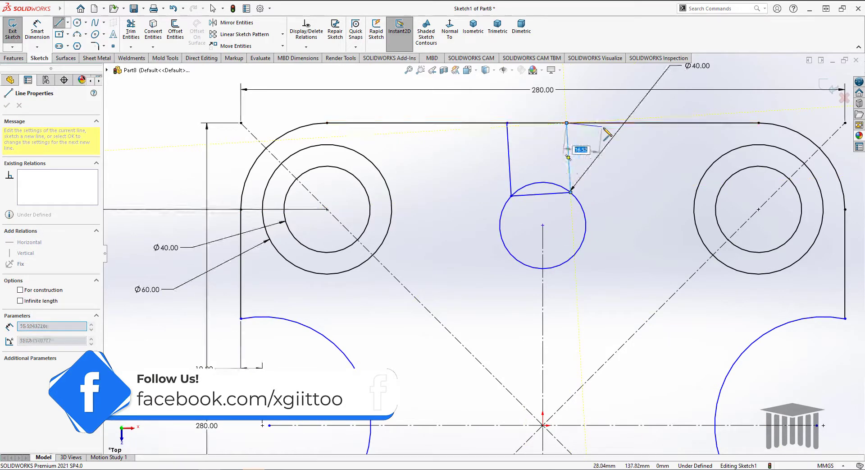
{"action": "right_click", "coordinate": [581, 106]}
{"action": "left_click", "coordinate": [601, 113]}
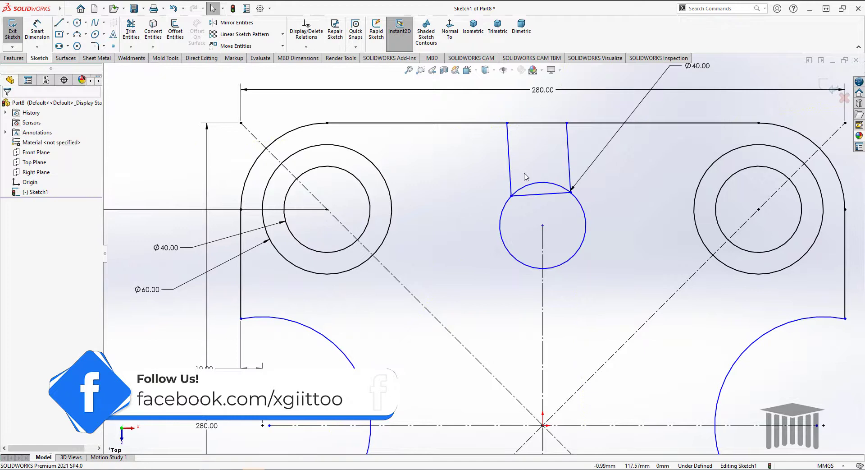
Step: Make both new slot lines vertical
{"action": "left_click", "coordinate": [568, 144]}
{"action": "left_click", "coordinate": [607, 111]}
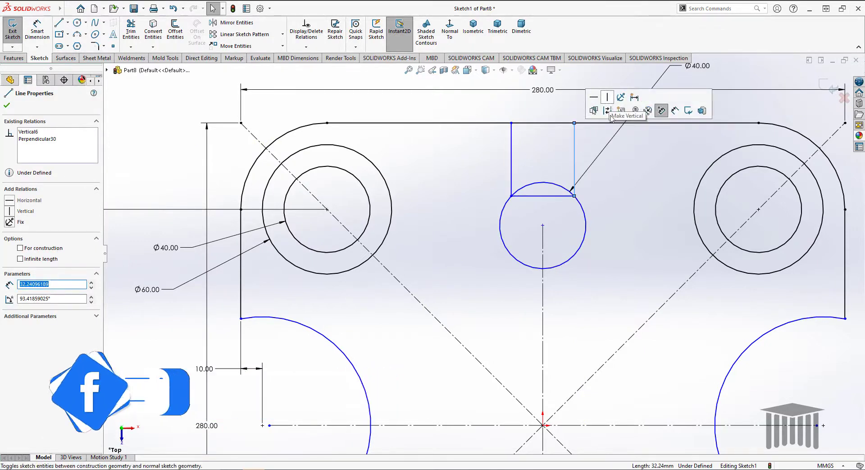
{"action": "left_click", "coordinate": [511, 148]}
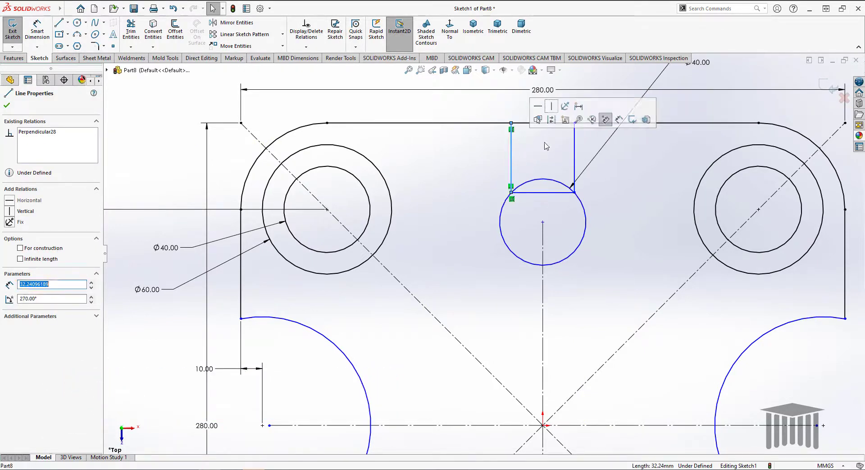
{"action": "left_click", "coordinate": [550, 109]}
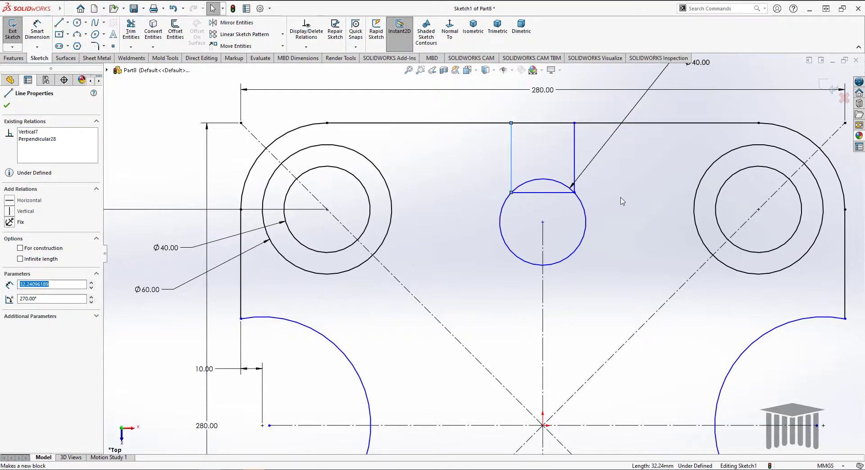
{"action": "left_click", "coordinate": [622, 197]}
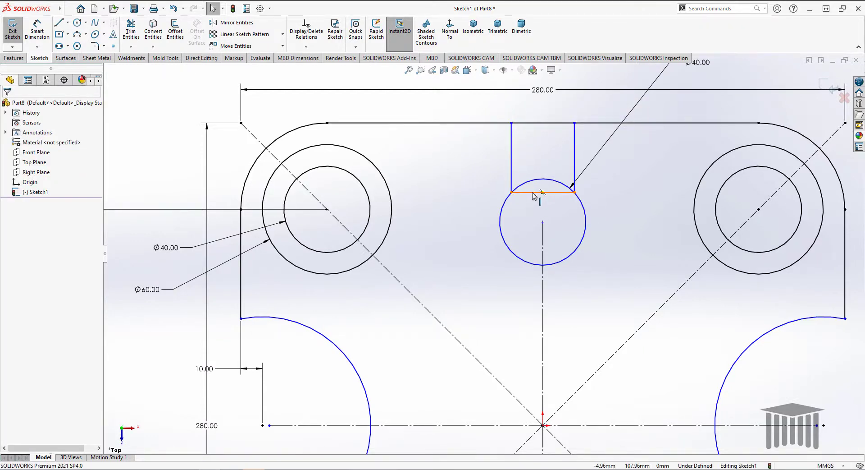
Step: Dimension the spacing between the two slot lines to 20 mm
{"action": "left_click", "coordinate": [37, 29]}
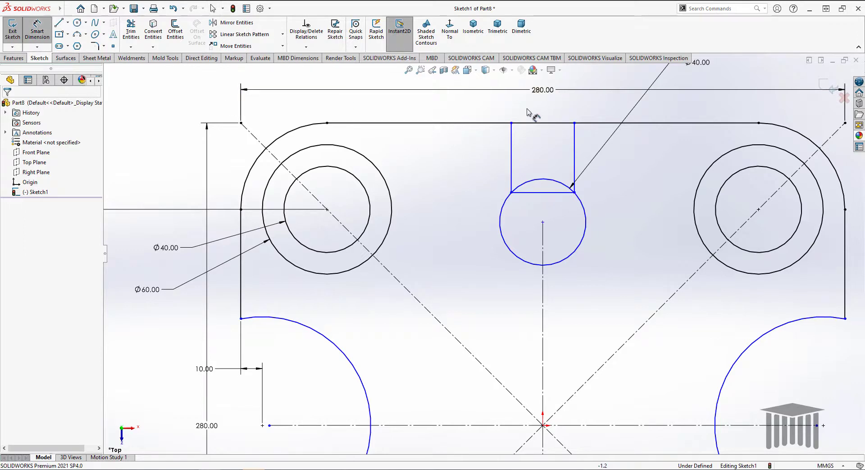
{"action": "left_click", "coordinate": [512, 137]}
{"action": "left_click", "coordinate": [574, 137]}
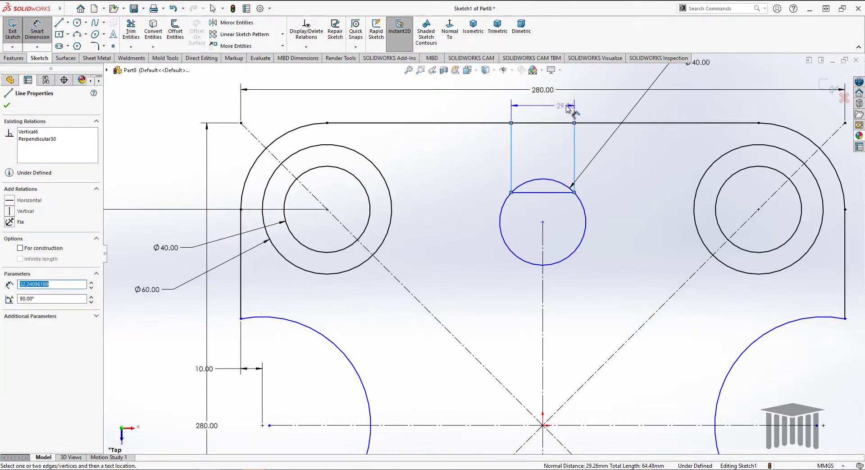
{"action": "left_click", "coordinate": [566, 106]}
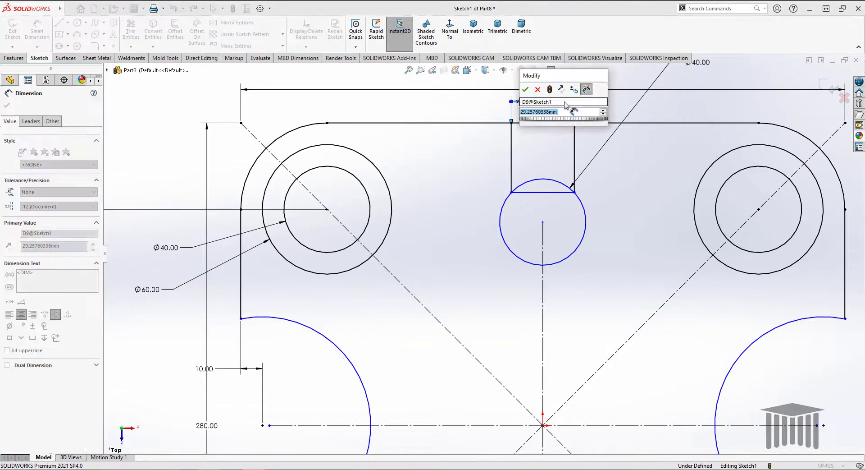
{"action": "type", "text": "20"}
{"action": "key", "text": "Return"}
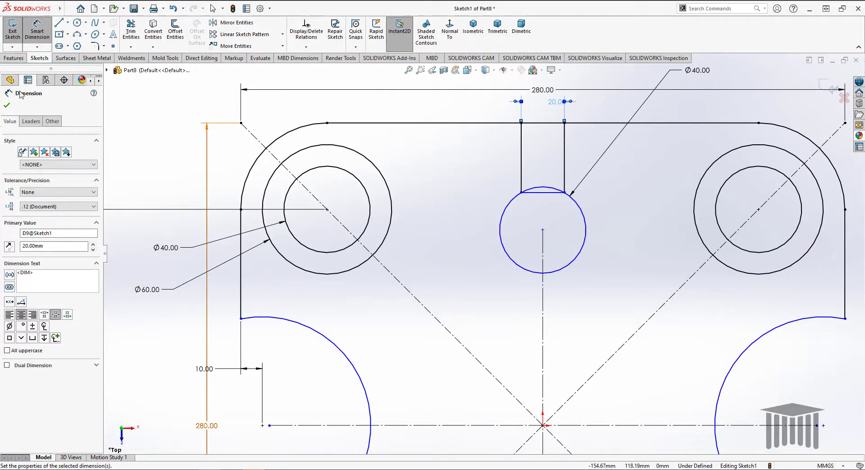
Step: Trim the circle's top arc and the plate's top edge between the slot lines
{"action": "left_click", "coordinate": [7, 105]}
{"action": "left_click", "coordinate": [131, 29]}
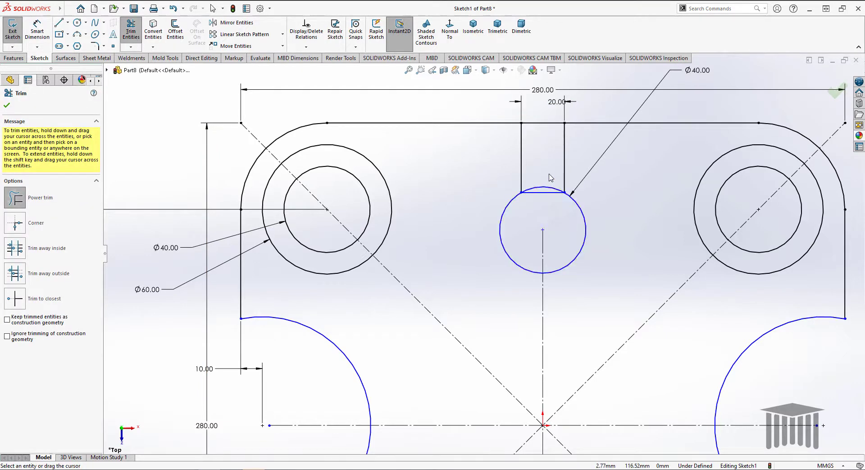
{"action": "left_click_drag", "start_coordinate": [545, 189], "coordinate": [548, 205]}
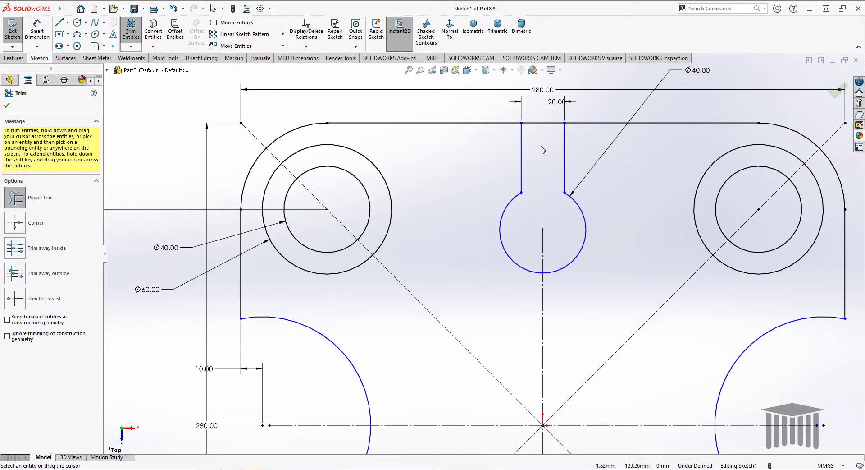
{"action": "left_click_drag", "start_coordinate": [547, 148], "coordinate": [537, 116]}
{"action": "left_click", "coordinate": [7, 105]}
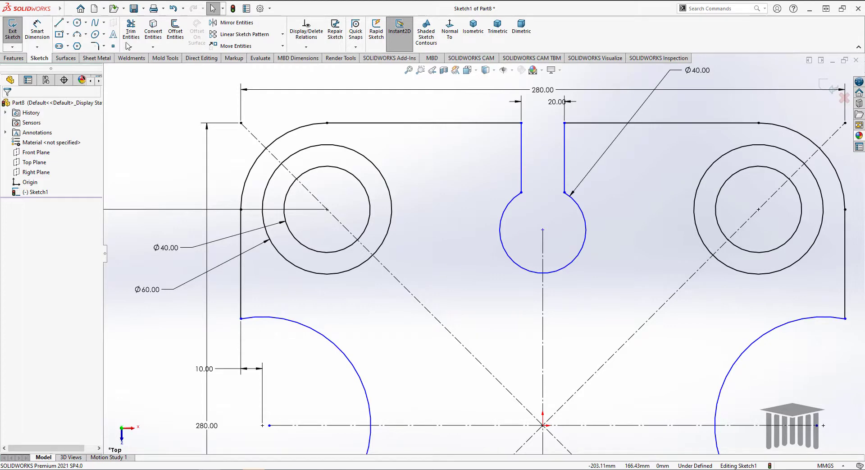
Step: Mirror the slot's two lines and arc about the horizontal centreline to the bottom
{"action": "left_click", "coordinate": [235, 22]}
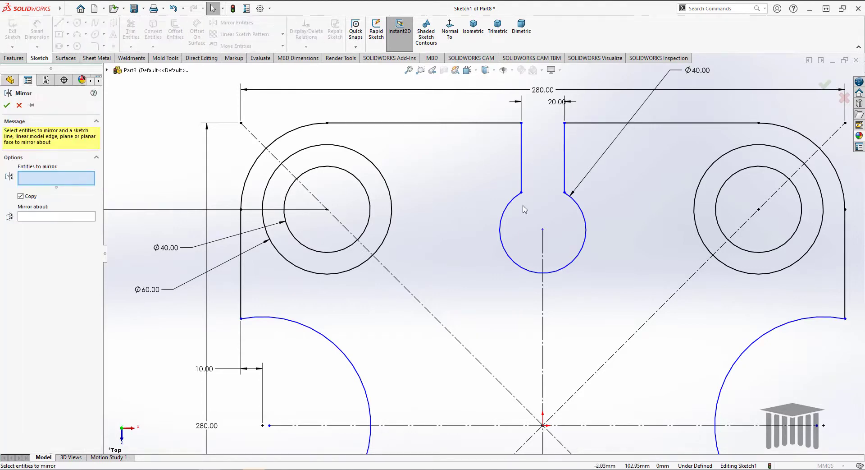
{"action": "scroll", "coordinate": [524, 208], "scroll_direction": "up", "scroll_amount": 2}
{"action": "scroll", "coordinate": [523, 212], "scroll_direction": "up", "scroll_amount": 2}
{"action": "scroll", "coordinate": [525, 214], "scroll_direction": "up", "scroll_amount": 2}
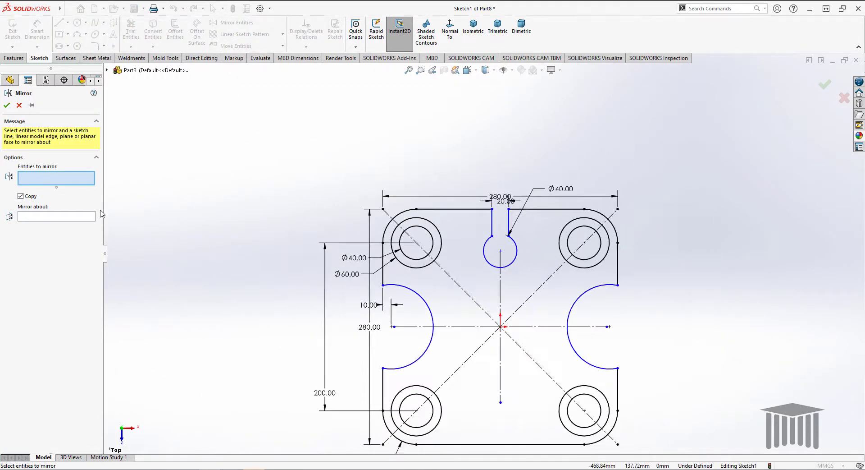
{"action": "left_click", "coordinate": [492, 225]}
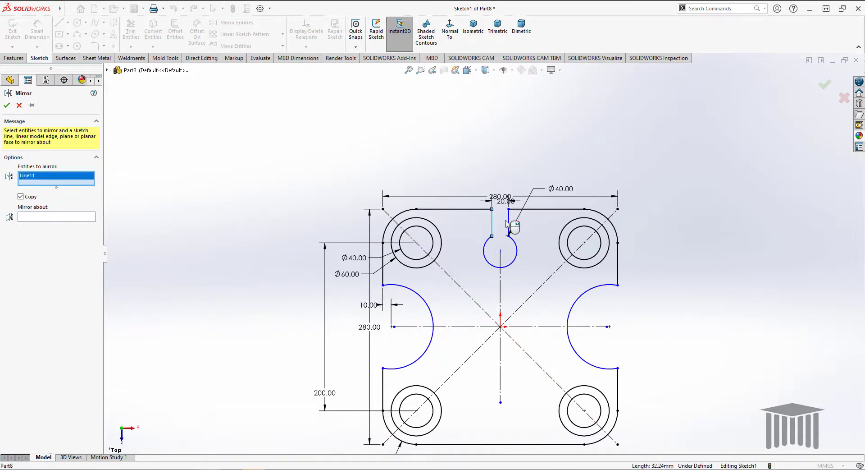
{"action": "left_click", "coordinate": [509, 224]}
{"action": "left_click", "coordinate": [491, 260]}
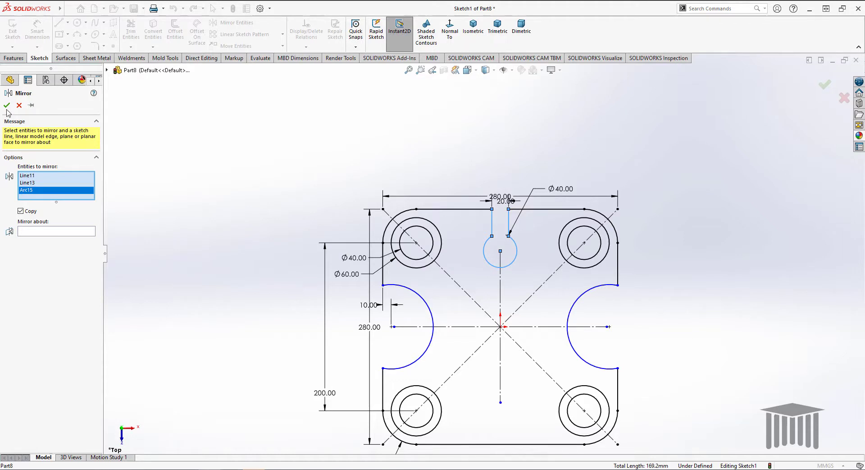
{"action": "left_click", "coordinate": [59, 231]}
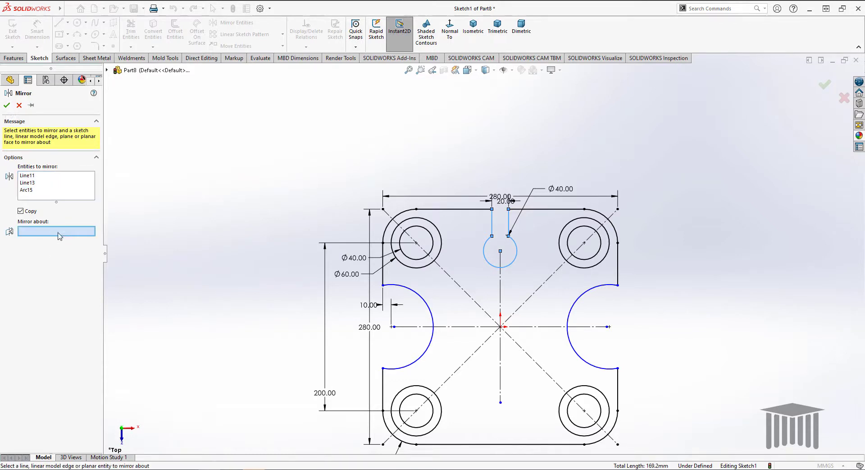
{"action": "left_click", "coordinate": [479, 326]}
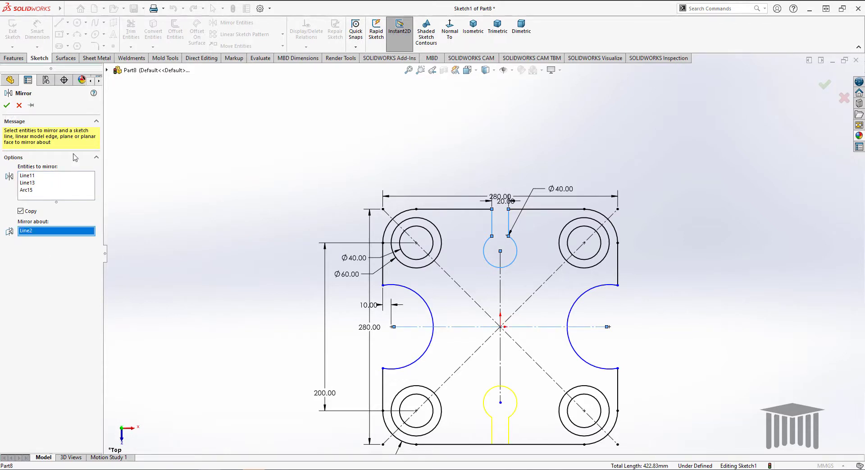
{"action": "left_click", "coordinate": [7, 106]}
Step: Trim the bottom edge between the mirrored slot lines and move the 20.00 dimension above the plate
{"action": "left_click", "coordinate": [130, 29]}
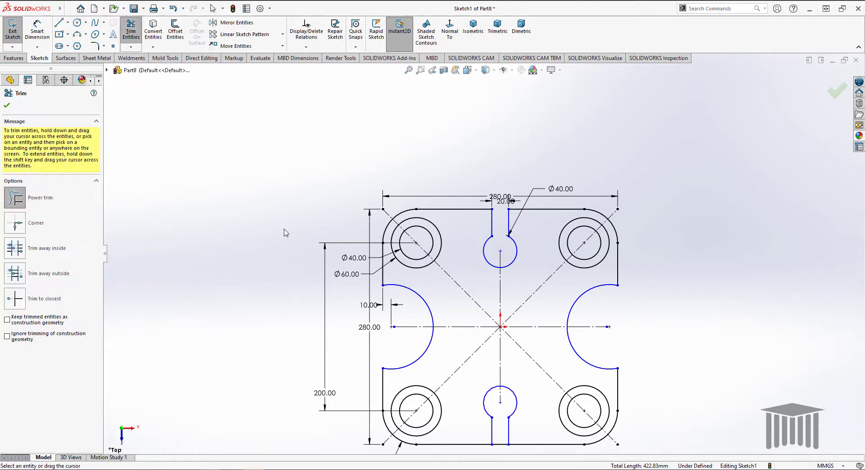
{"action": "left_click_drag", "start_coordinate": [501, 437], "coordinate": [500, 451]}
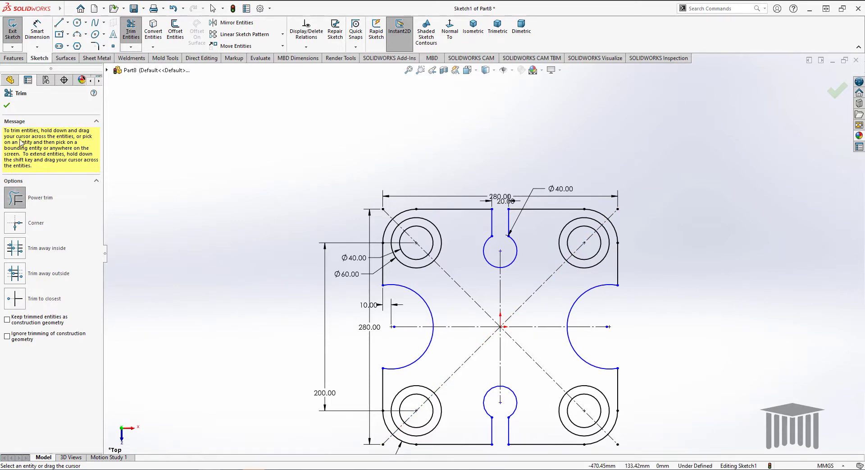
{"action": "left_click", "coordinate": [7, 106]}
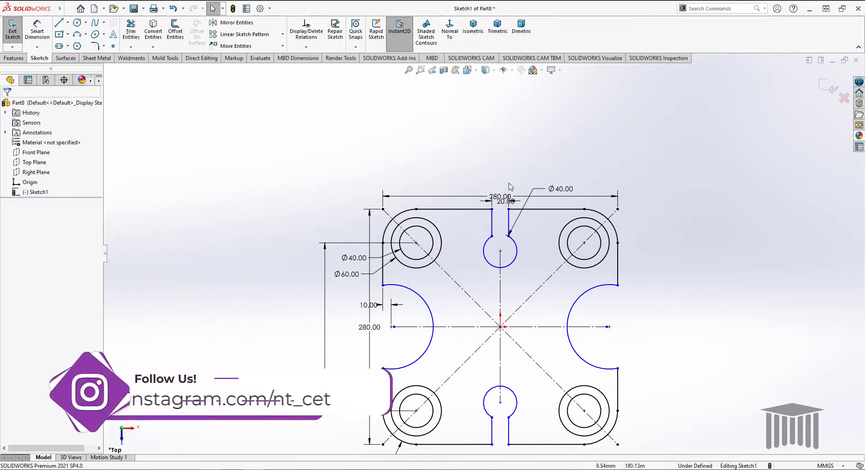
{"action": "left_click_drag", "start_coordinate": [504, 205], "coordinate": [500, 166]}
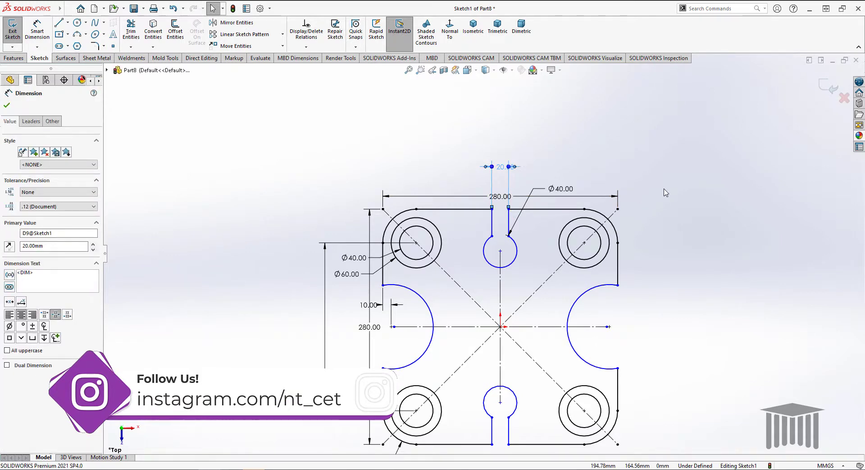
{"action": "left_click", "coordinate": [476, 137]}
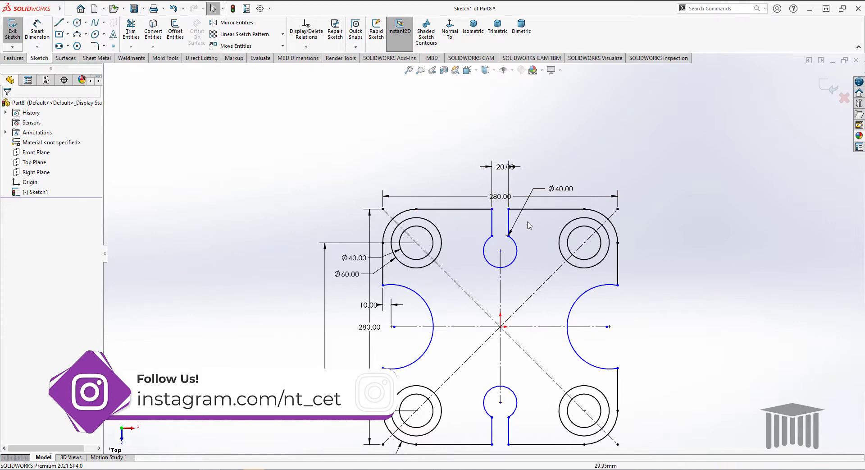
{"action": "left_click", "coordinate": [299, 468]}
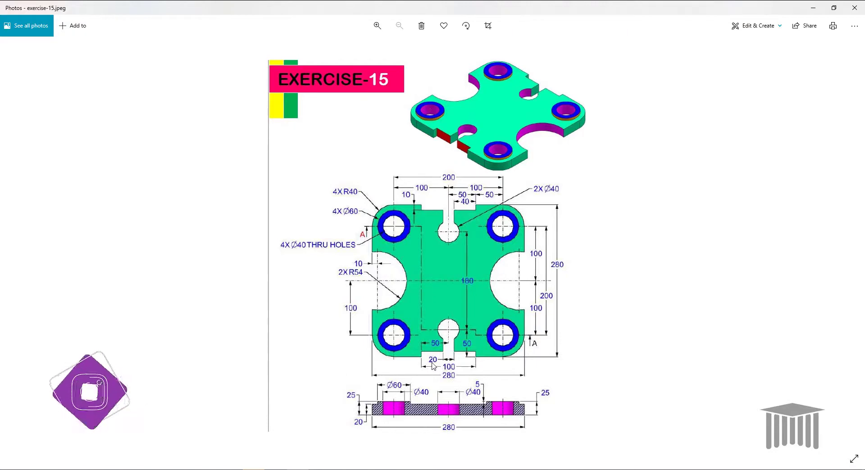
{"action": "left_click", "coordinate": [814, 8]}
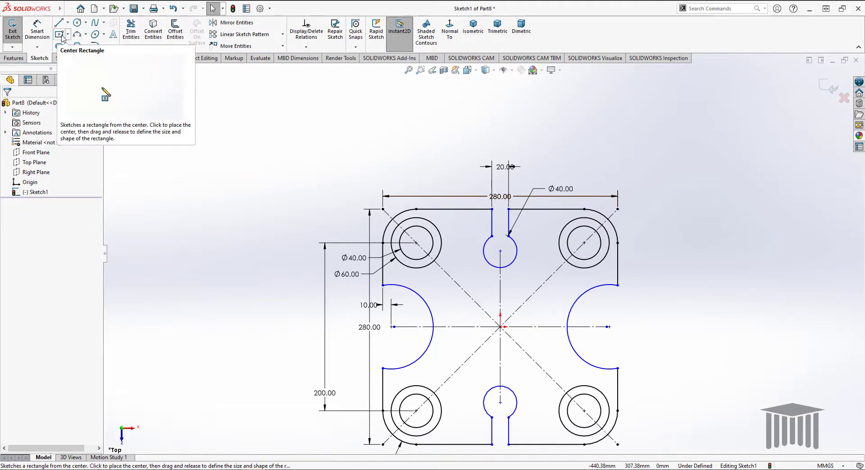
Step: Draw a corner rectangle below the plate's top edge and set its width to 100
{"action": "left_click", "coordinate": [68, 35]}
{"action": "left_click", "coordinate": [83, 42]}
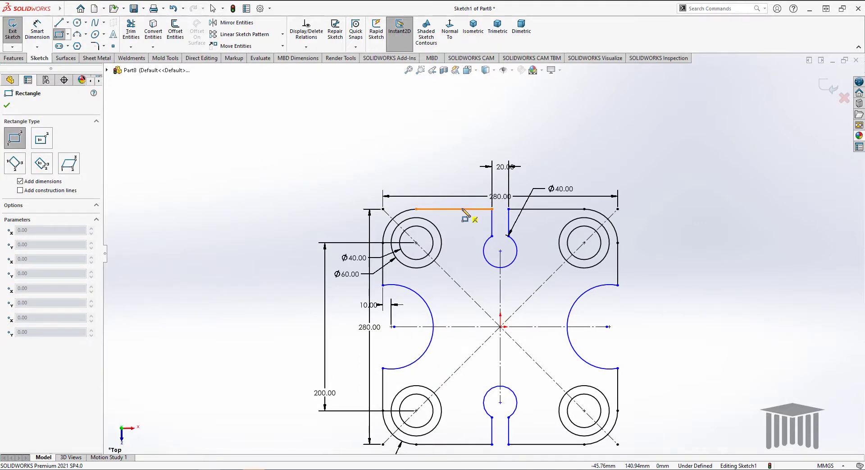
{"action": "left_click", "coordinate": [462, 209]}
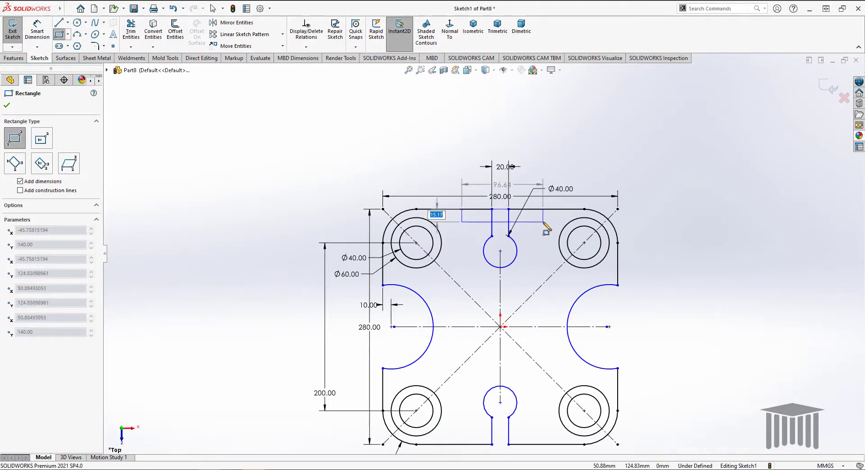
{"action": "left_click", "coordinate": [539, 223]}
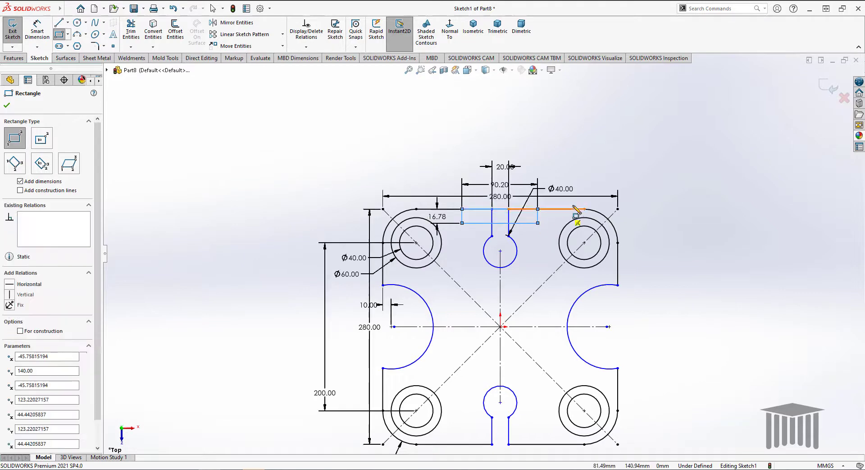
{"action": "left_click", "coordinate": [10, 107]}
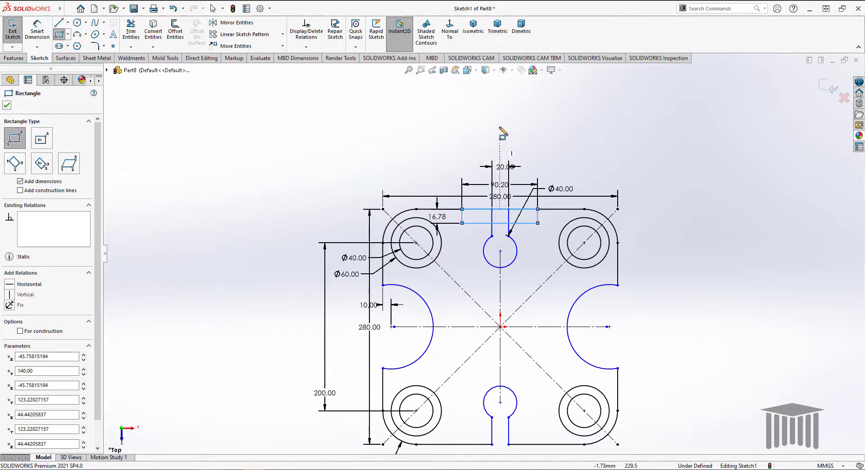
{"action": "scroll", "coordinate": [532, 240], "scroll_direction": "up", "scroll_amount": 3}
{"action": "type", "text": "100"}
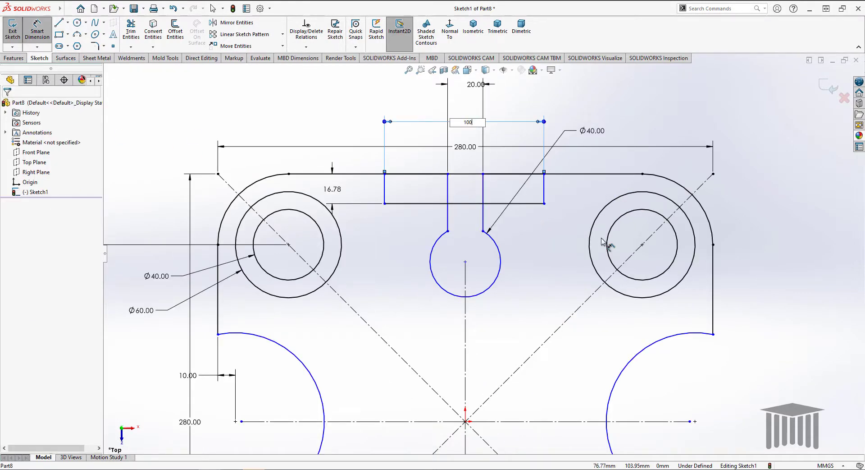
{"action": "key", "text": "Return"}
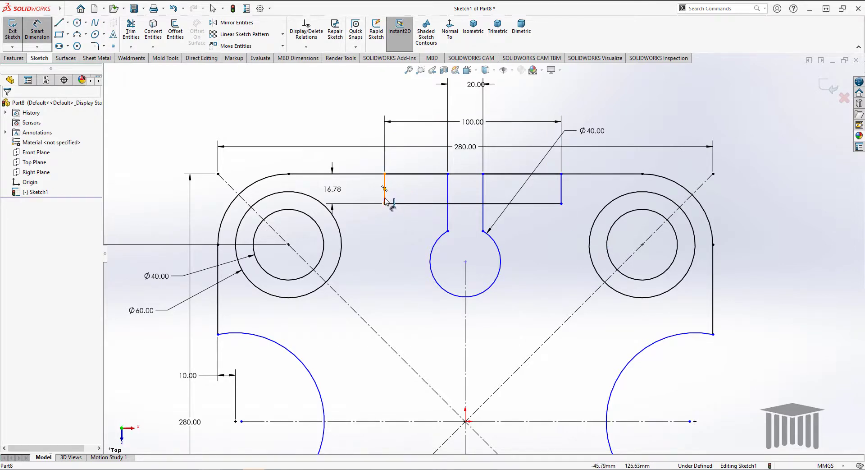
Step: Dimension the rectangle's height to 10
{"action": "left_click", "coordinate": [385, 197]}
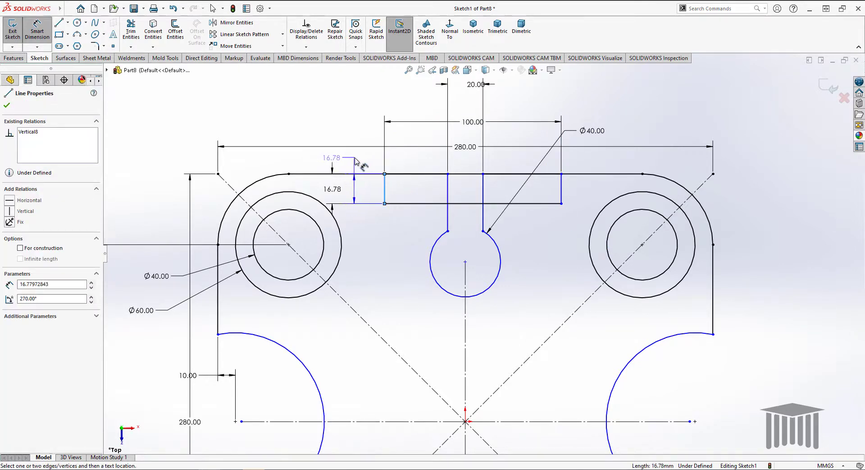
{"action": "left_click", "coordinate": [346, 158]}
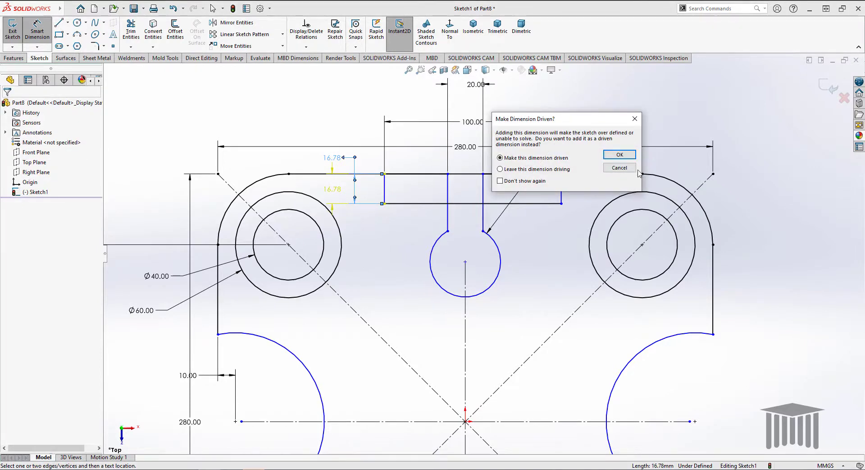
{"action": "left_click", "coordinate": [620, 154]}
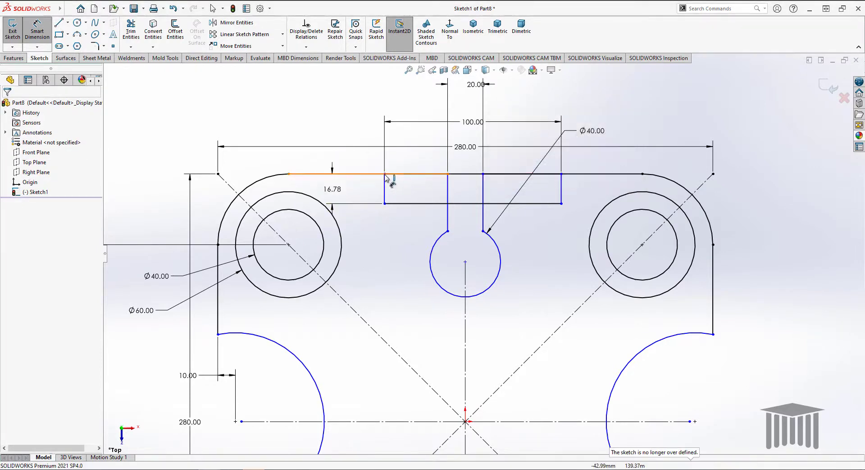
{"action": "left_click", "coordinate": [332, 189]}
{"action": "type", "text": "10"}
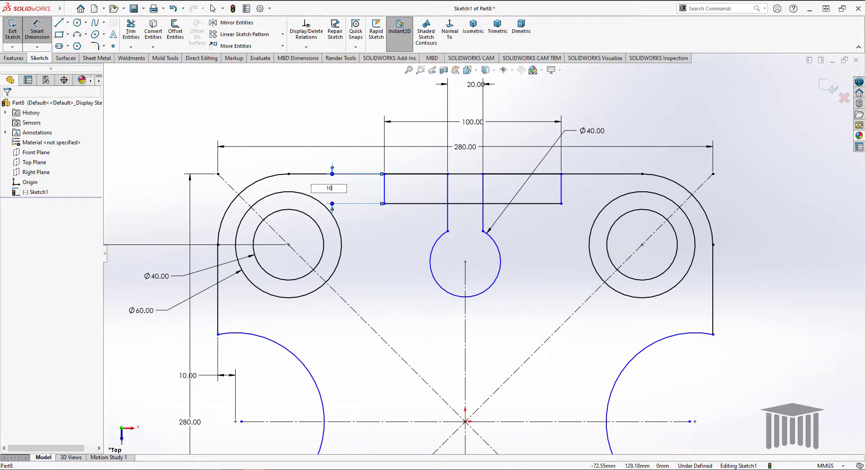
{"action": "key", "text": "Return"}
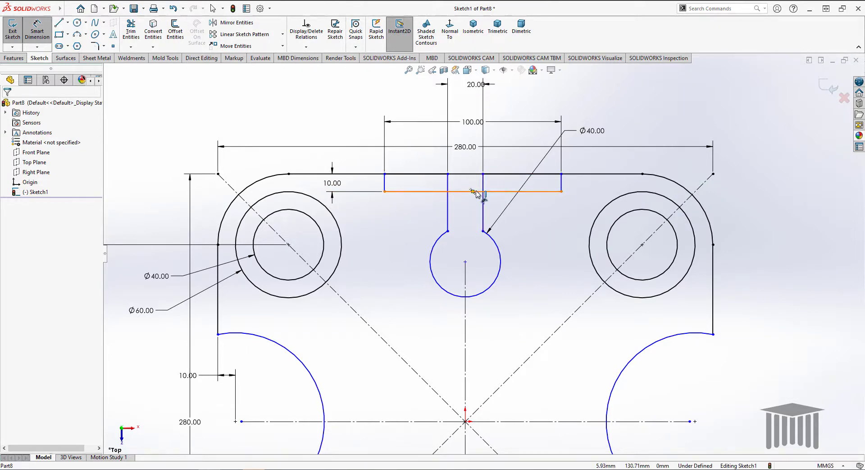
{"action": "left_click", "coordinate": [473, 191]}
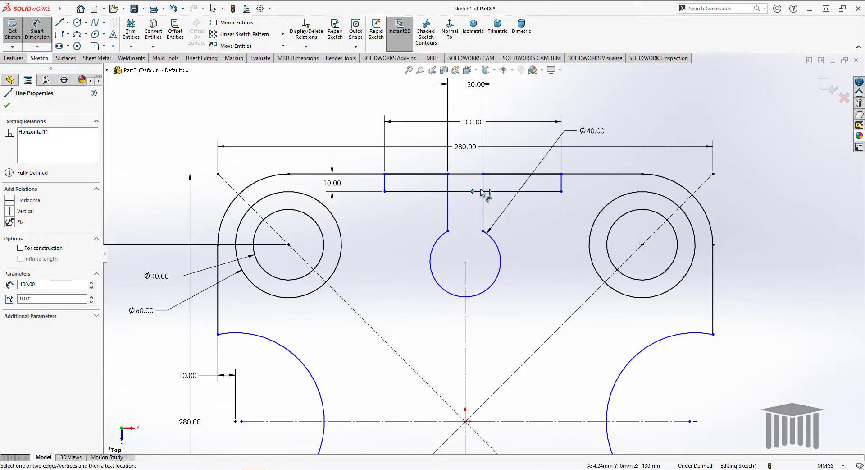
Step: Make the rectangle's bottom midpoint coincident with the vertical centreline
{"action": "left_click", "coordinate": [466, 274]}
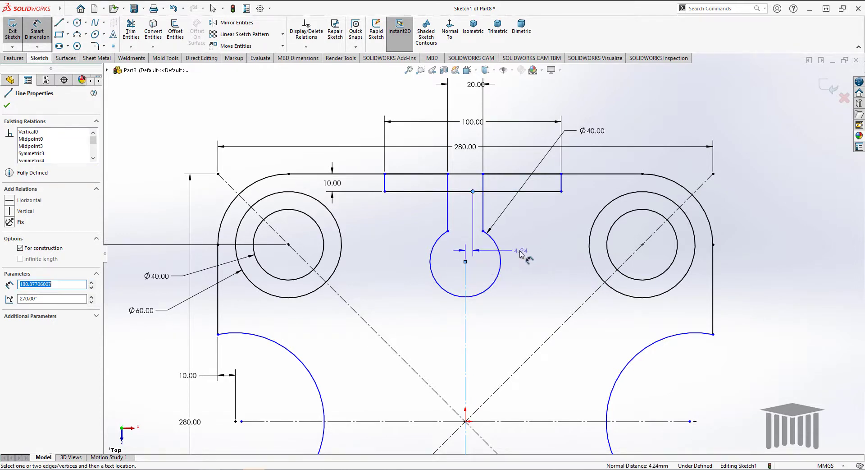
{"action": "key", "text": "Escape"}
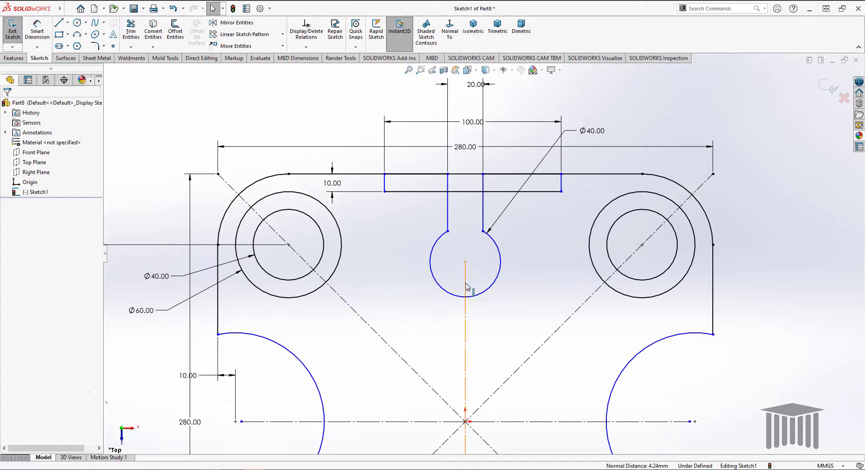
{"action": "left_click", "coordinate": [465, 277]}
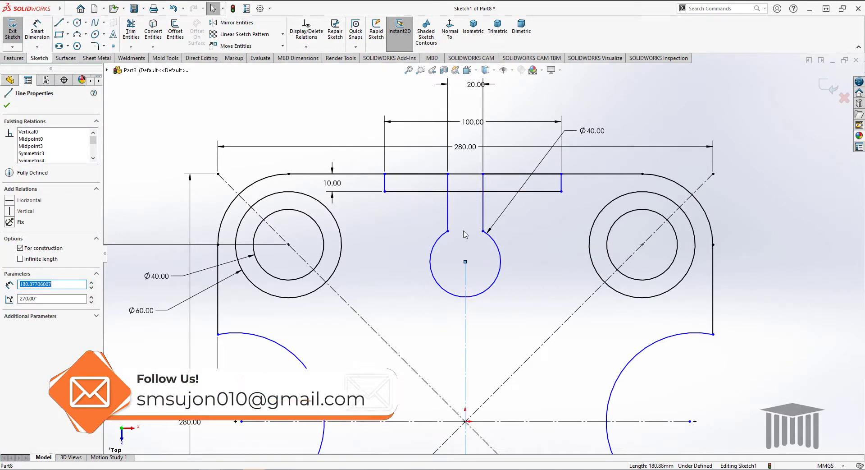
{"action": "left_click", "coordinate": [473, 191], "text": "ctrl"}
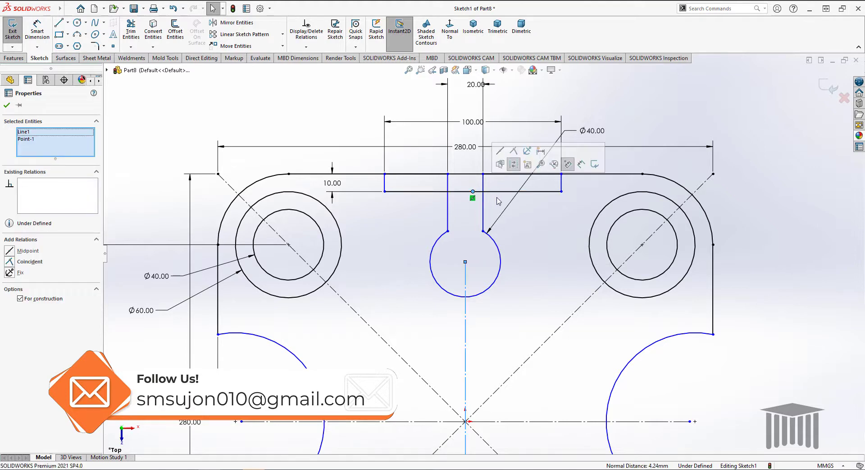
{"action": "left_click", "coordinate": [515, 151]}
{"action": "left_click", "coordinate": [519, 229]}
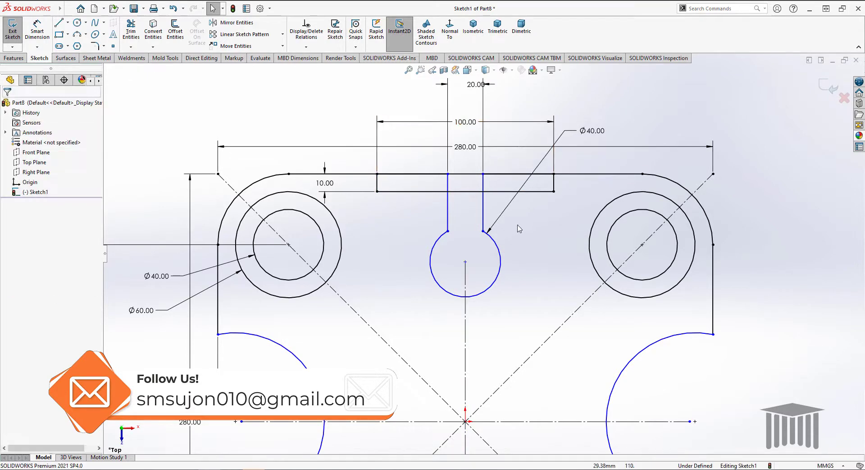
Step: Trim the rectangle segments above the keyhole slot to form the top-edge notch
{"action": "left_click", "coordinate": [130, 32]}
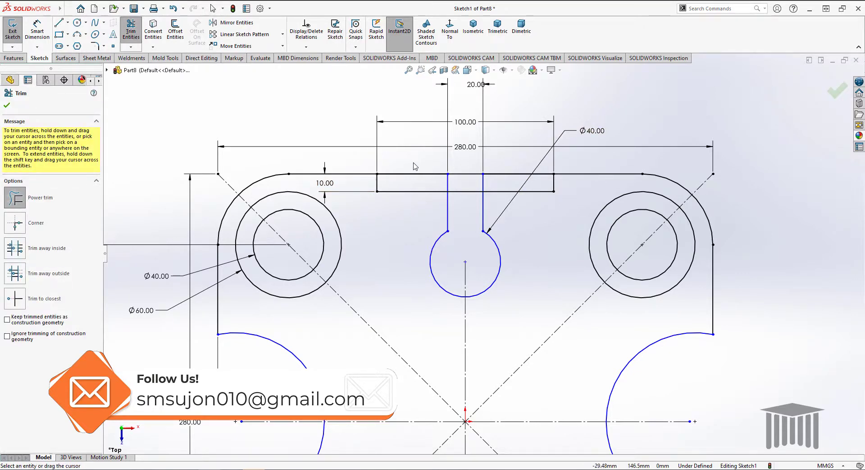
{"action": "mouse_move", "coordinate": [414, 167]}
{"action": "left_mouse_down"}
{"action": "mouse_move", "coordinate": [426, 183]}
{"action": "mouse_move", "coordinate": [494, 164]}
{"action": "mouse_move", "coordinate": [465, 212]}
{"action": "left_mouse_up"}
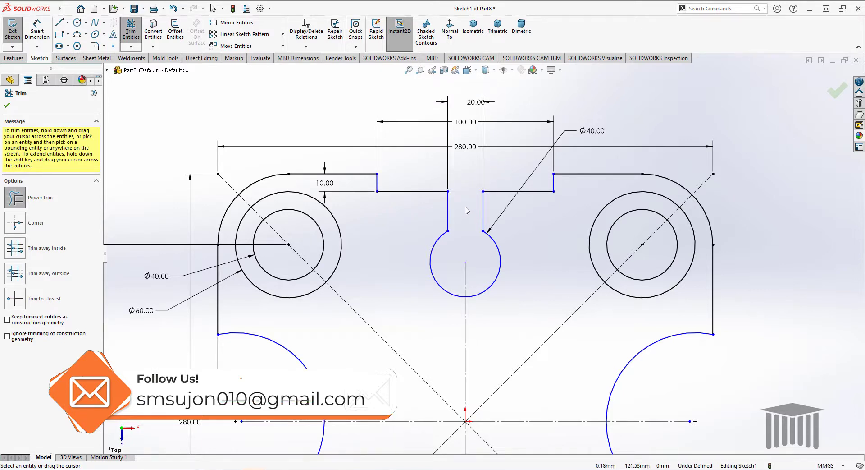
{"action": "left_click", "coordinate": [6, 105]}
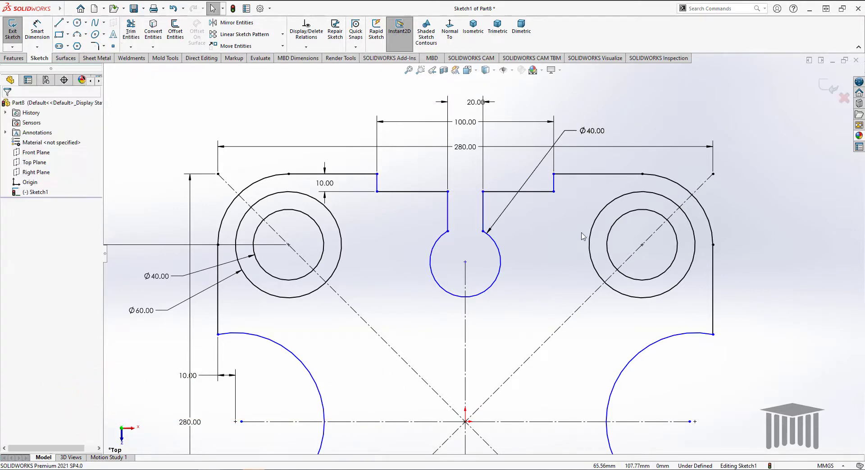
Step: Mirror the notch lines and corner point about the horizontal centreline to the bottom edge
{"action": "scroll", "coordinate": [581, 234], "scroll_direction": "down", "scroll_amount": 3}
{"action": "scroll", "coordinate": [582, 234], "scroll_direction": "up", "scroll_amount": 3}
{"action": "scroll", "coordinate": [482, 309], "scroll_direction": "up", "scroll_amount": 2}
{"action": "scroll", "coordinate": [469, 377], "scroll_direction": "down", "scroll_amount": 1}
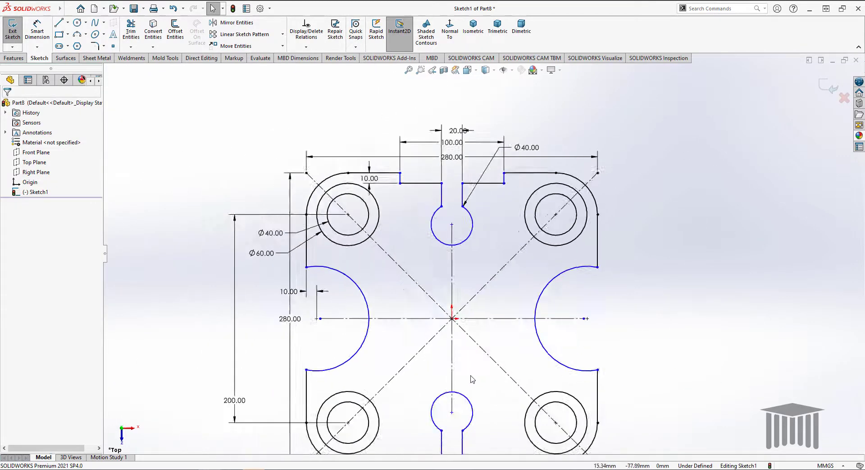
{"action": "scroll", "coordinate": [471, 378], "scroll_direction": "up", "scroll_amount": 2}
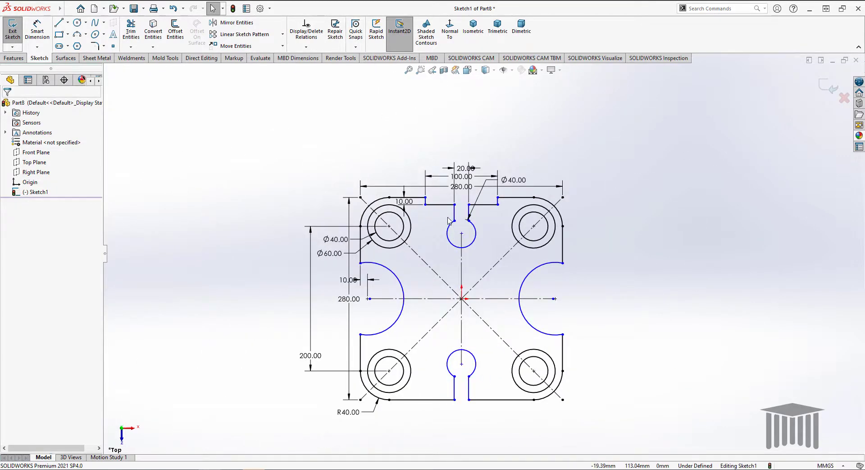
{"action": "left_click", "coordinate": [234, 23]}
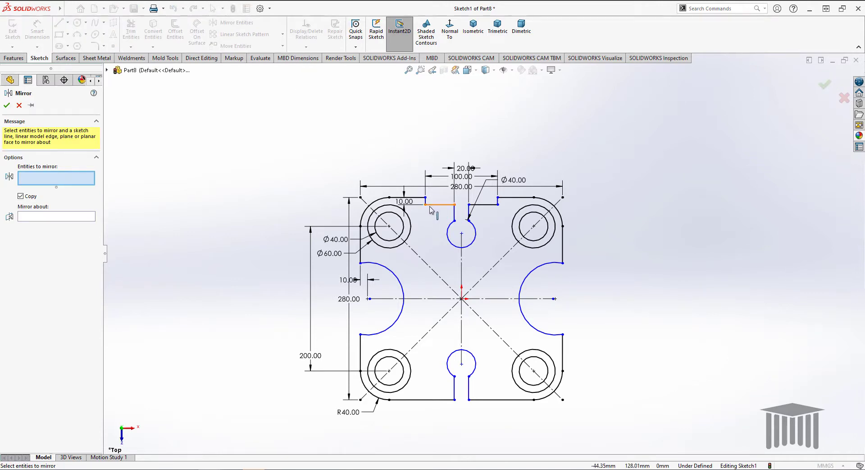
{"action": "left_click", "coordinate": [433, 205]}
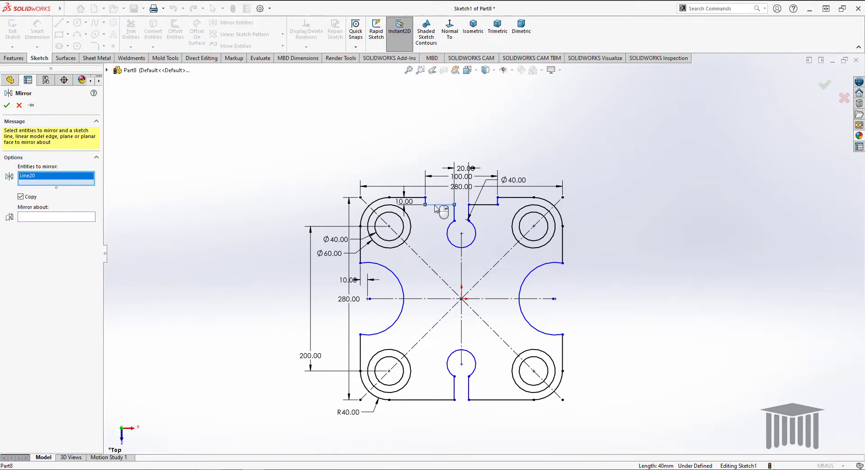
{"action": "left_click", "coordinate": [425, 201]}
{"action": "left_click", "coordinate": [491, 207]}
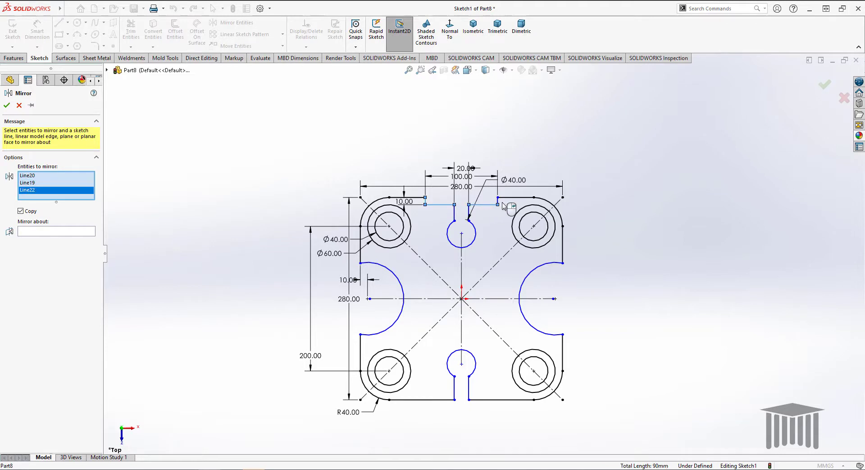
{"action": "left_click", "coordinate": [498, 201]}
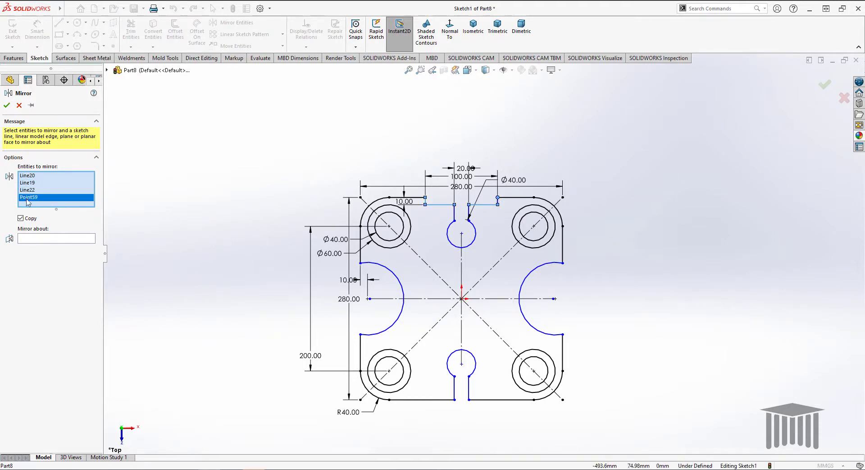
{"action": "left_click", "coordinate": [49, 239]}
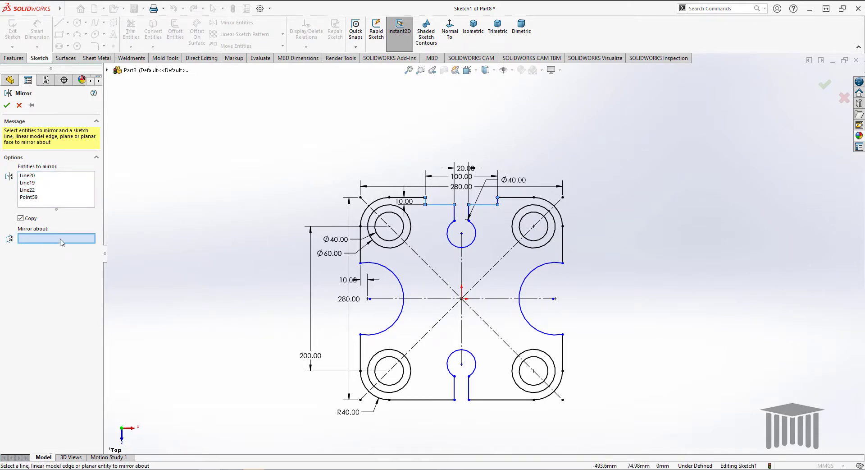
{"action": "left_click", "coordinate": [440, 299]}
{"action": "left_click", "coordinate": [6, 104]}
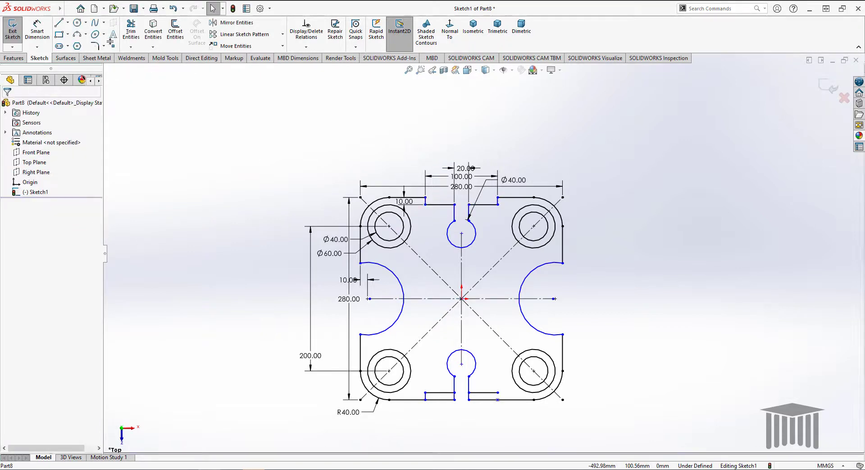
Step: Cancel an accidental Convert Entities command and exit Trim without changes
{"action": "left_click", "coordinate": [154, 32]}
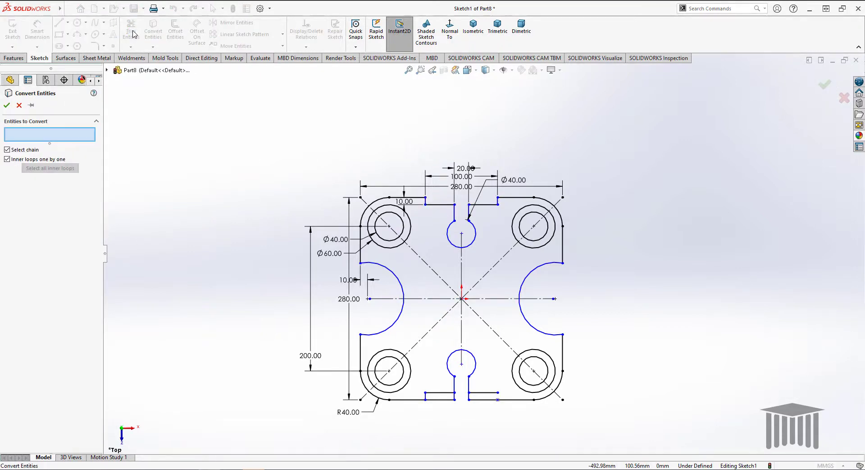
{"action": "left_click", "coordinate": [19, 105]}
{"action": "left_click", "coordinate": [131, 32]}
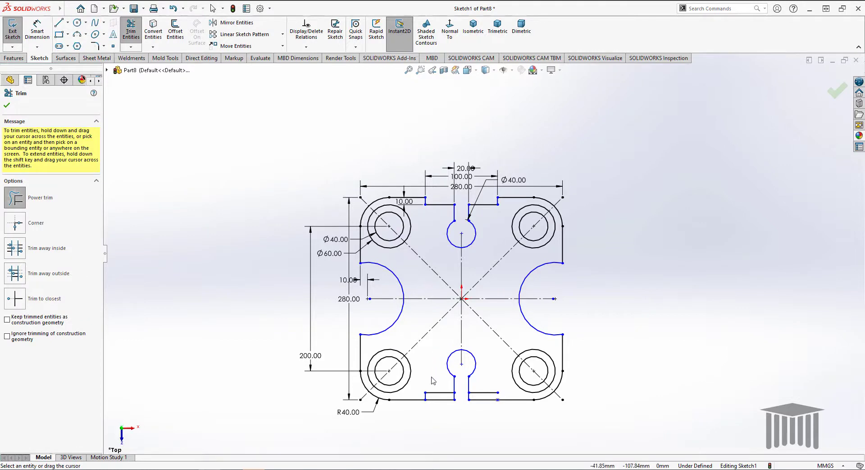
{"action": "left_click", "coordinate": [8, 106]}
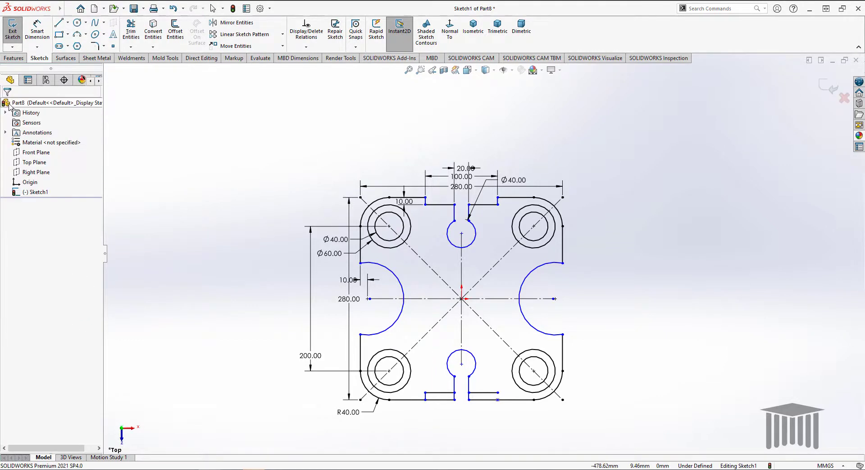
{"action": "left_click", "coordinate": [242, 24]}
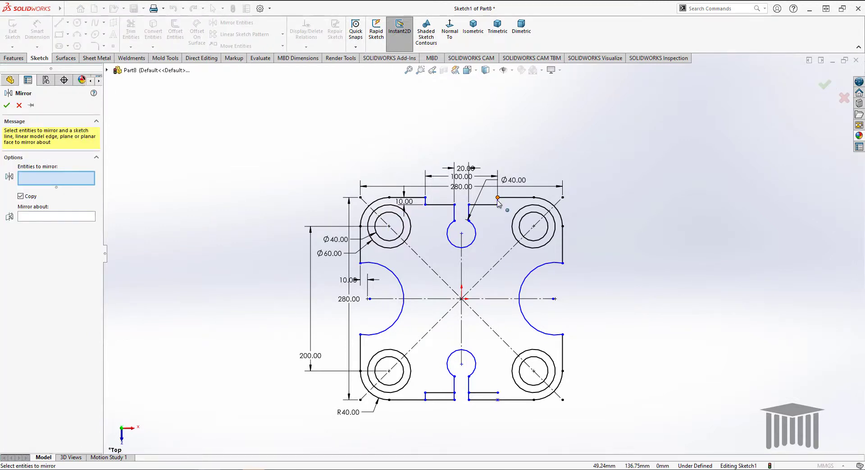
Step: Mirror the notch's short right side line about the horizontal centreline
{"action": "left_click", "coordinate": [496, 204]}
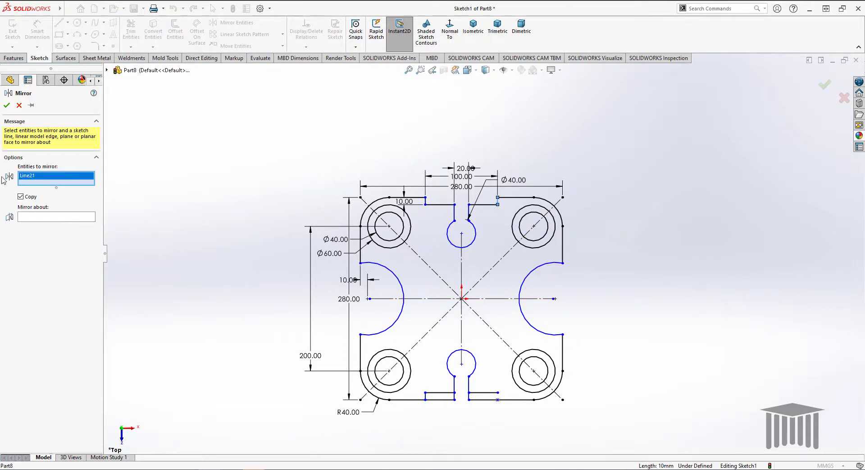
{"action": "left_click", "coordinate": [57, 217]}
{"action": "left_click", "coordinate": [496, 299]}
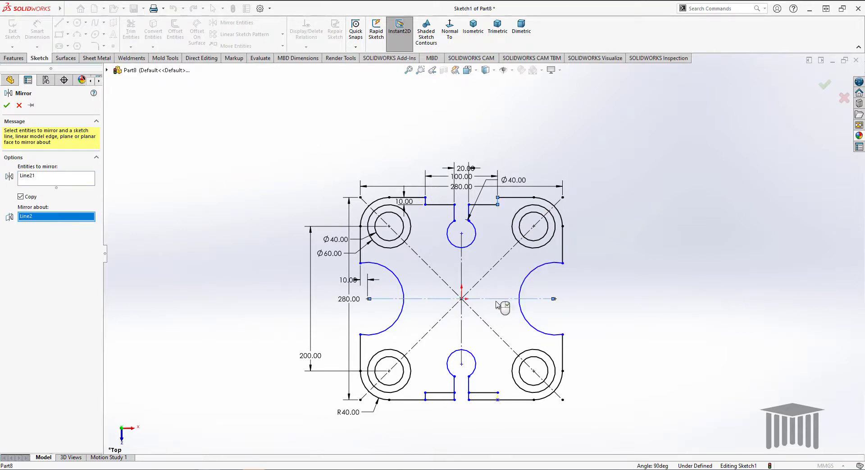
{"action": "left_click", "coordinate": [7, 107]}
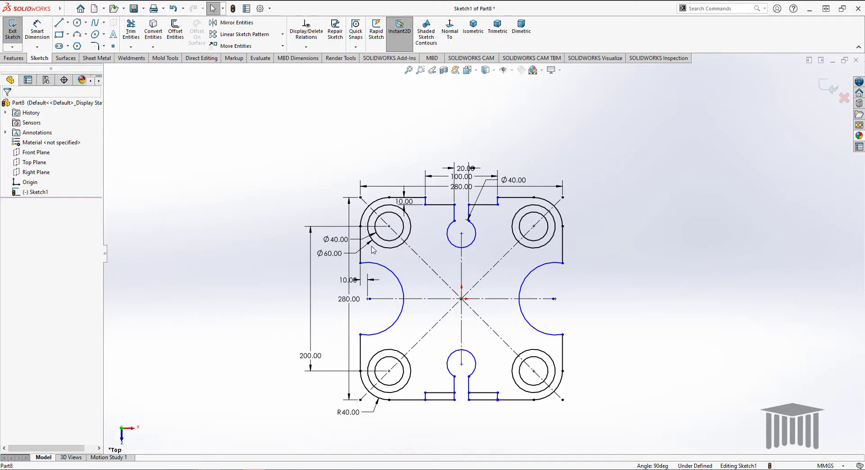
{"action": "left_click", "coordinate": [131, 30]}
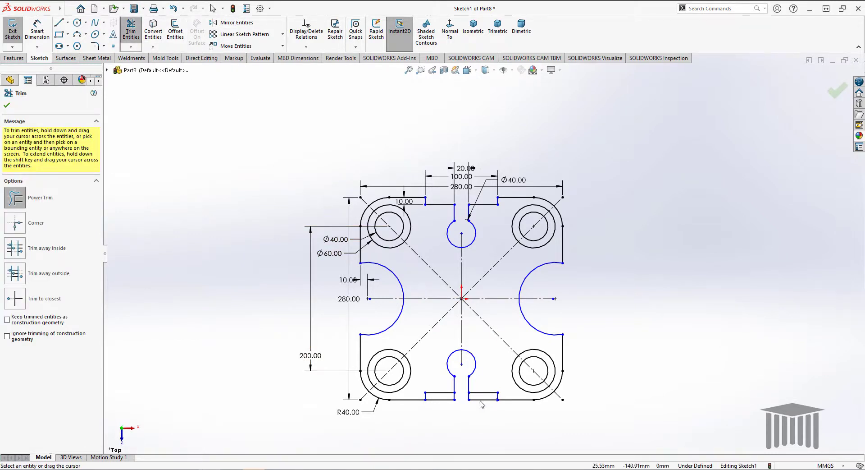
Step: Trim the leftover short segment at the bottom notch
{"action": "left_click_drag", "start_coordinate": [475, 401], "coordinate": [446, 410]}
{"action": "key", "text": "Escape"}
{"action": "scroll", "coordinate": [438, 282], "scroll_direction": "down", "scroll_amount": 2}
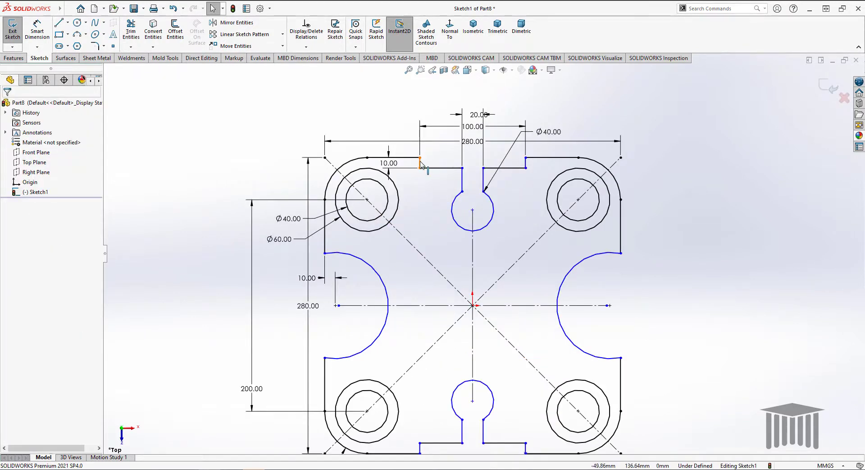
{"action": "scroll", "coordinate": [437, 188], "scroll_direction": "down", "scroll_amount": 3}
{"action": "scroll", "coordinate": [422, 164], "scroll_direction": "down", "scroll_amount": 2}
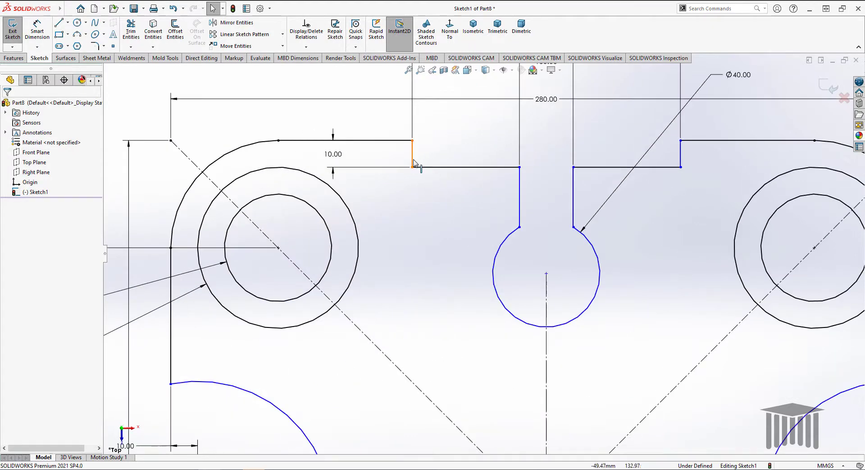
Step: Make the top notch's two side edges equal in length
{"action": "left_click", "coordinate": [417, 163]}
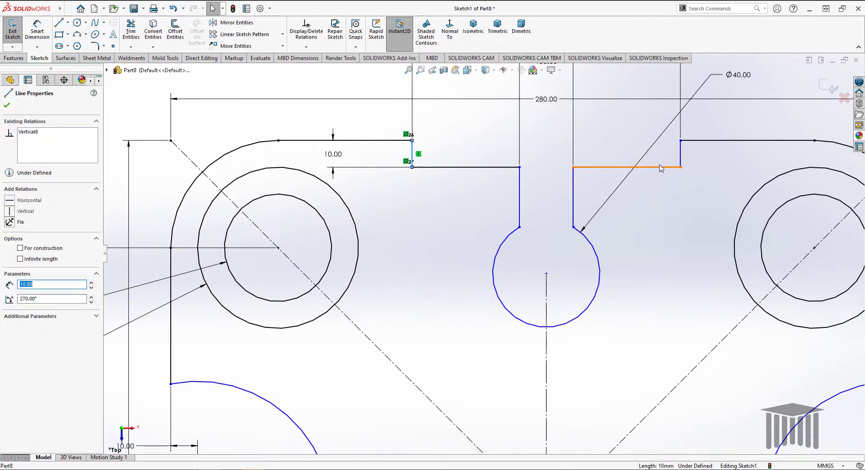
{"action": "left_click", "coordinate": [681, 156], "text": "ctrl"}
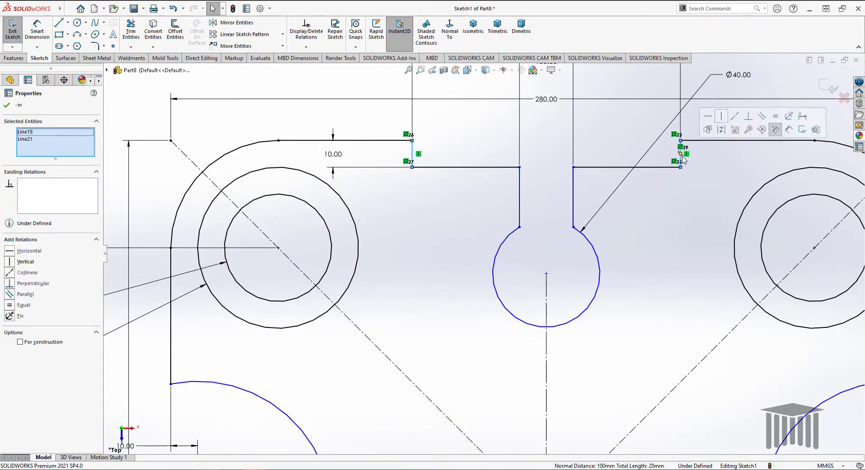
{"action": "left_click", "coordinate": [775, 116]}
{"action": "key", "text": "Escape"}
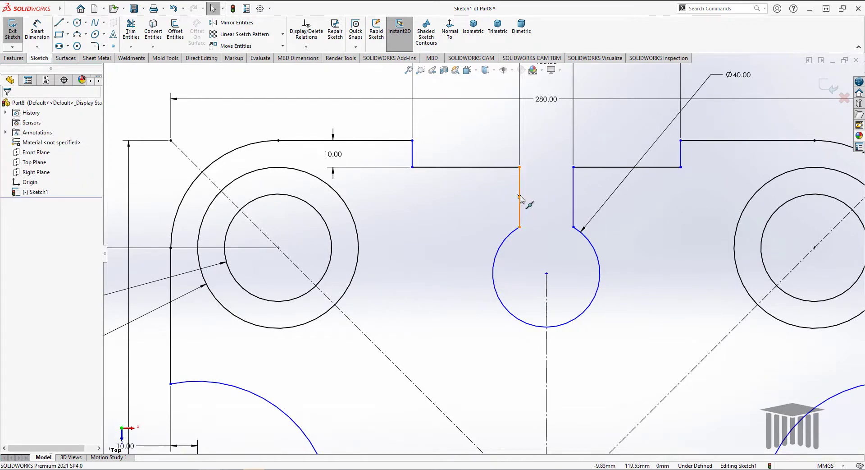
Step: Make the keyhole slot's two side lines equal in length
{"action": "left_click", "coordinate": [520, 197]}
{"action": "key", "text": "Escape"}
{"action": "left_click", "coordinate": [521, 219]}
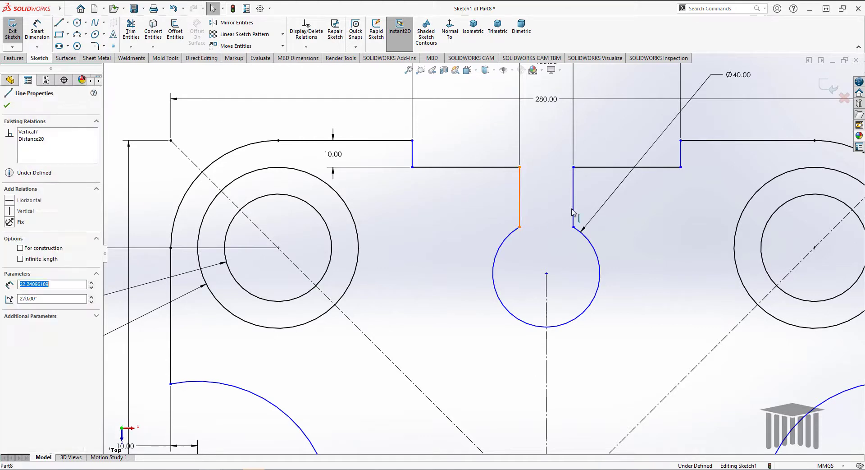
{"action": "left_click", "coordinate": [573, 198], "text": "ctrl"}
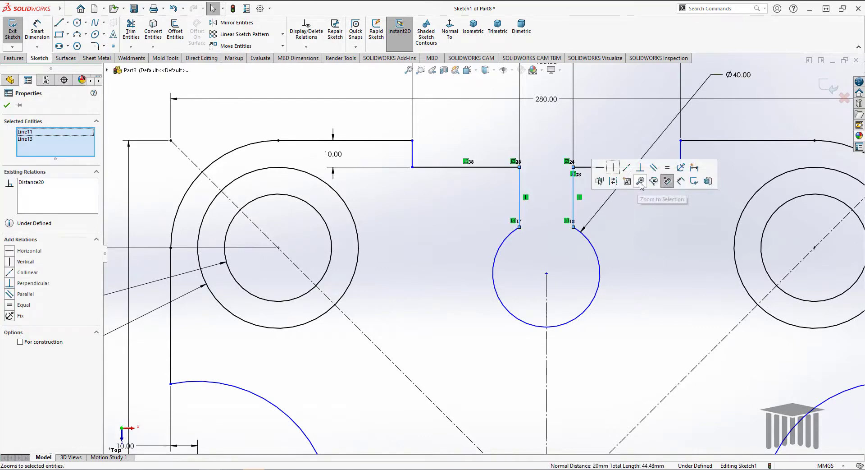
{"action": "left_click", "coordinate": [669, 173]}
{"action": "left_click", "coordinate": [636, 266]}
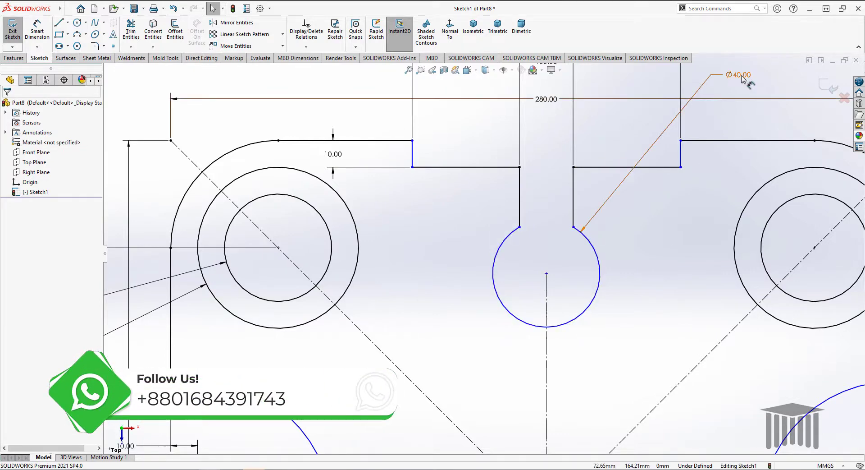
Step: Dimension the vertical distance between the two keyhole circle centres to 180 mm
{"action": "scroll", "coordinate": [648, 248], "scroll_direction": "down", "scroll_amount": 3}
{"action": "scroll", "coordinate": [642, 260], "scroll_direction": "up", "scroll_amount": 4}
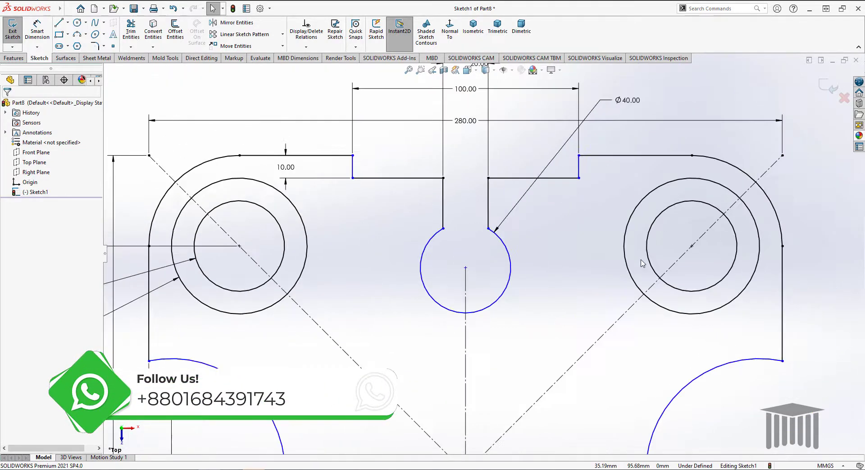
{"action": "scroll", "coordinate": [599, 263], "scroll_direction": "up", "scroll_amount": 2}
{"action": "scroll", "coordinate": [559, 265], "scroll_direction": "up", "scroll_amount": 2}
{"action": "scroll", "coordinate": [507, 267], "scroll_direction": "up", "scroll_amount": 2}
{"action": "scroll", "coordinate": [504, 273], "scroll_direction": "up", "scroll_amount": 2}
{"action": "key", "text": "d"}
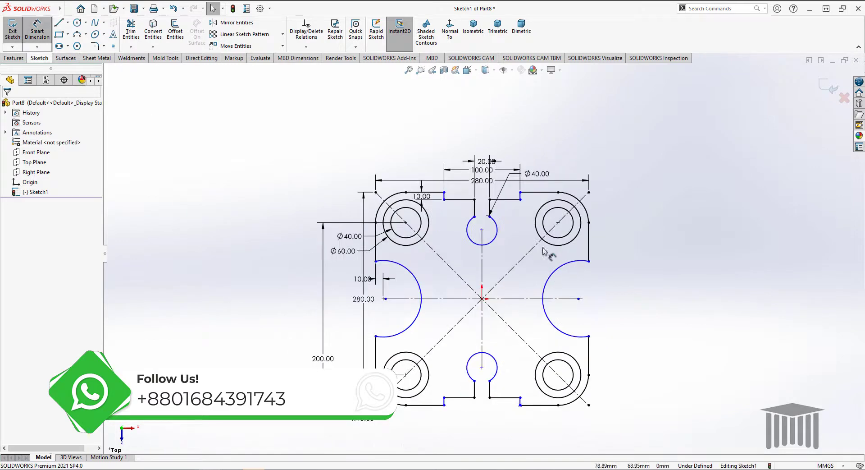
{"action": "left_click", "coordinate": [482, 230]}
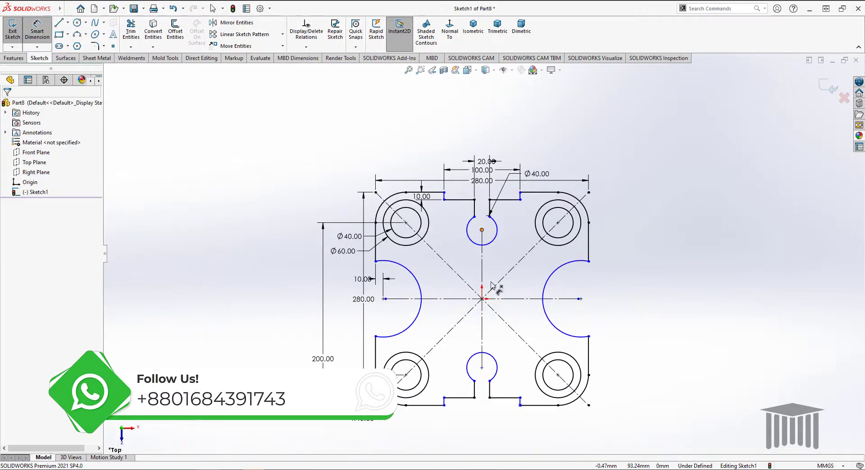
{"action": "left_click", "coordinate": [482, 367]}
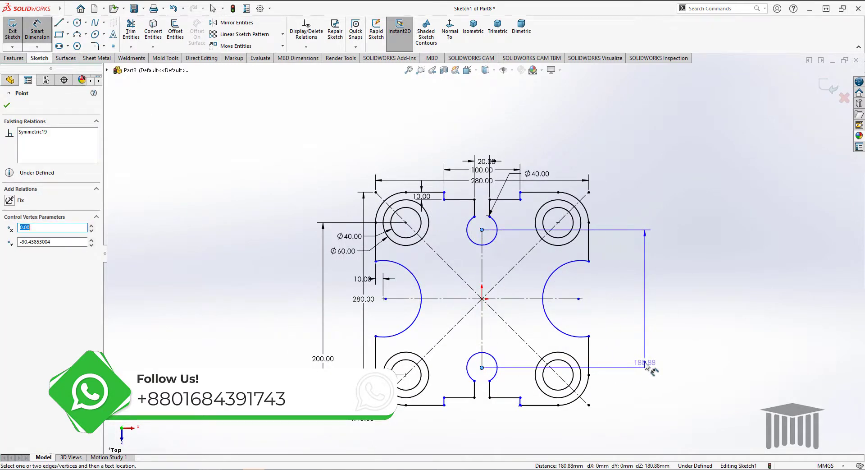
{"action": "left_click", "coordinate": [646, 366]}
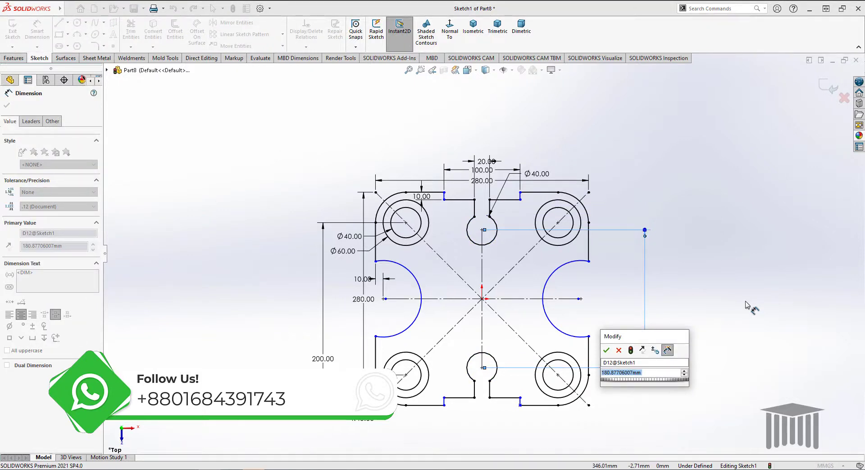
{"action": "type", "text": "180"}
{"action": "key", "text": "Return"}
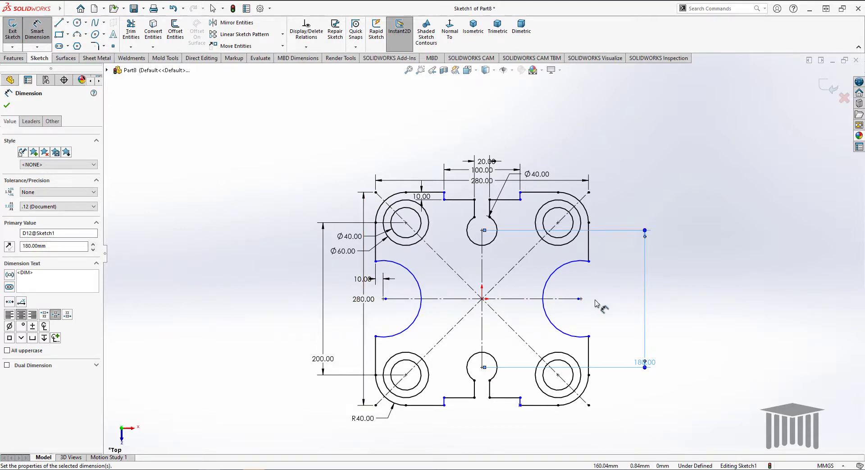
Step: Dimension the centreline between the side arc centres horizontally to 260 mm
{"action": "left_click", "coordinate": [465, 297]}
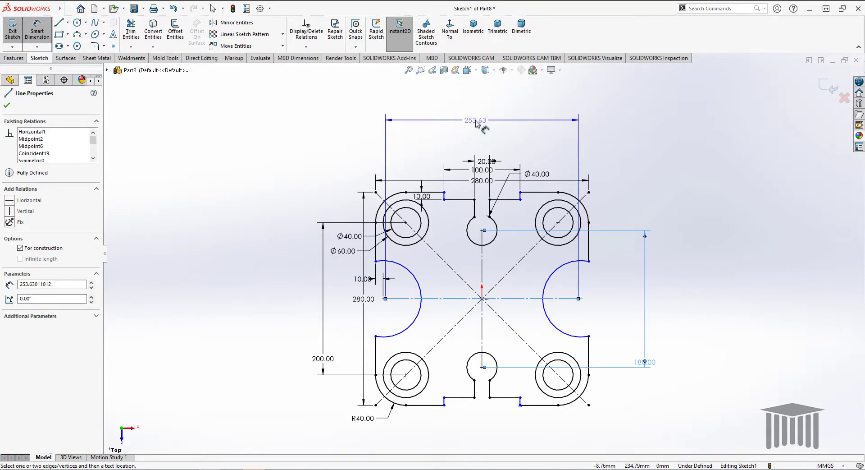
{"action": "left_click", "coordinate": [477, 125]}
{"action": "type", "text": "260"}
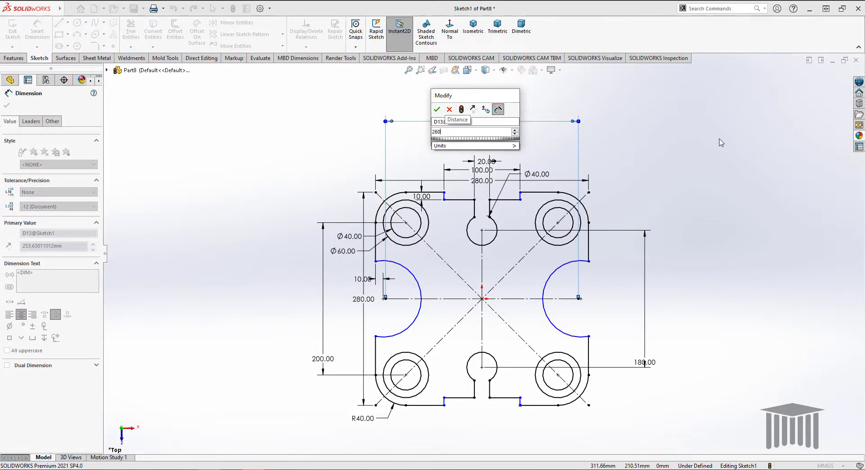
{"action": "key", "text": "Return"}
{"action": "type", "text": "260"}
{"action": "key", "text": "Return"}
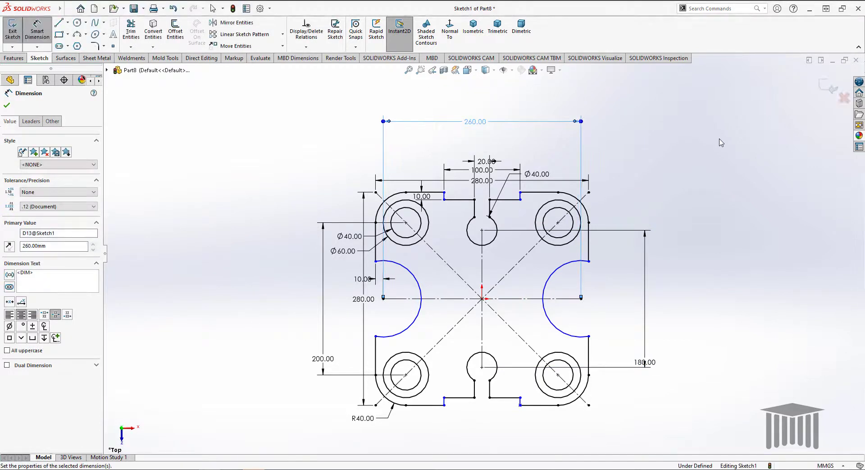
Step: Dimension the left side arc with a 54 mm radius
{"action": "key", "text": "Escape"}
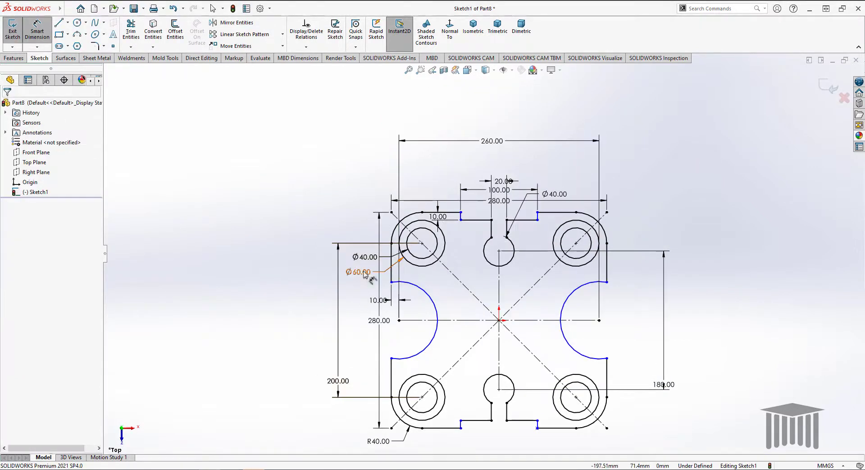
{"action": "left_click", "coordinate": [436, 333]}
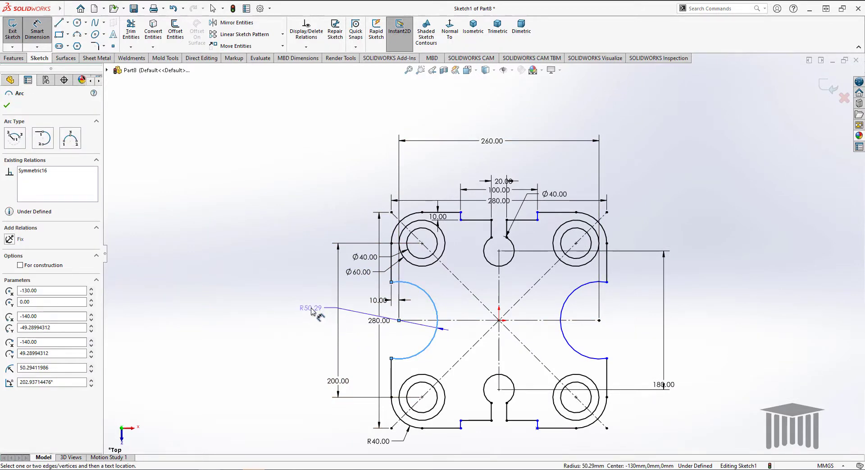
{"action": "left_click", "coordinate": [337, 341]}
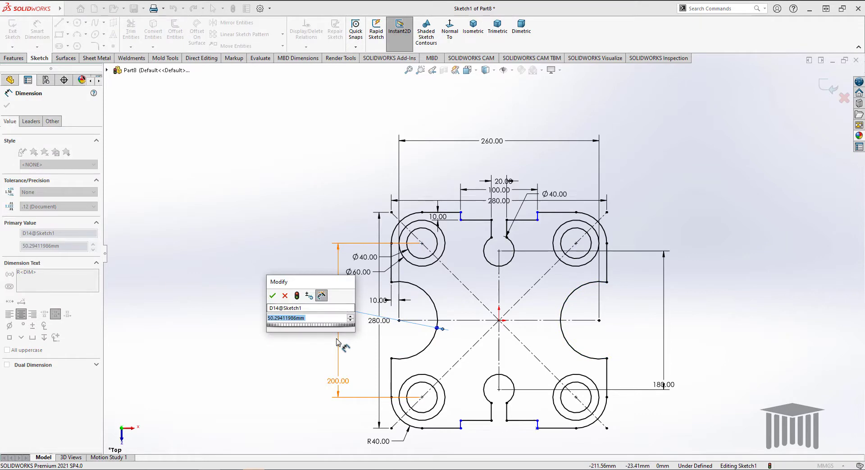
{"action": "type", "text": "54"}
{"action": "key", "text": "Return"}
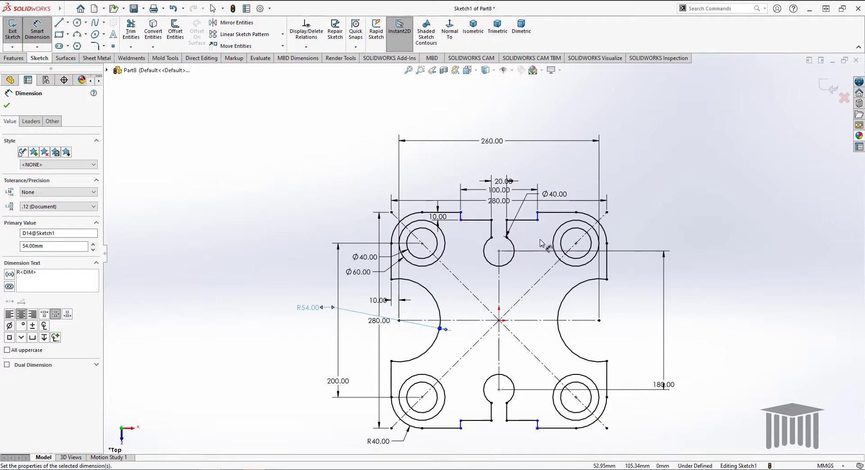
Step: Inspect the relations on the short slot edge lines and fit the whole sketch in view
{"action": "scroll", "coordinate": [541, 243], "scroll_direction": "down", "scroll_amount": 5}
{"action": "scroll", "coordinate": [541, 242], "scroll_direction": "down", "scroll_amount": 1}
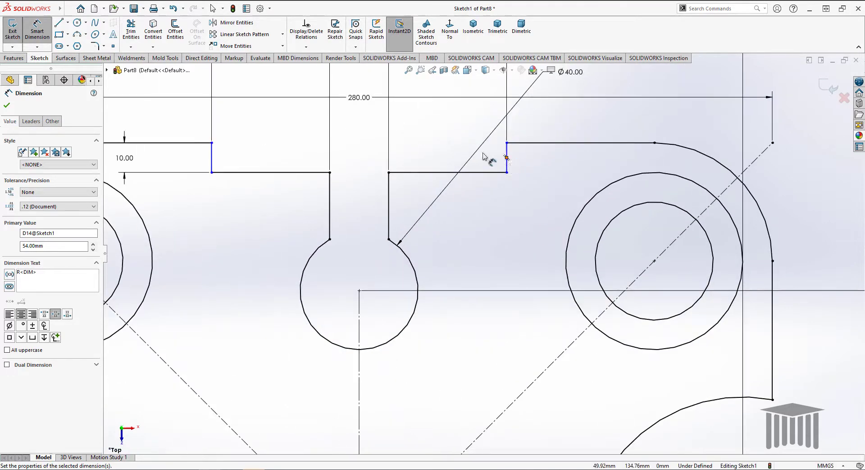
{"action": "left_click", "coordinate": [40, 32]}
{"action": "left_click", "coordinate": [507, 157]}
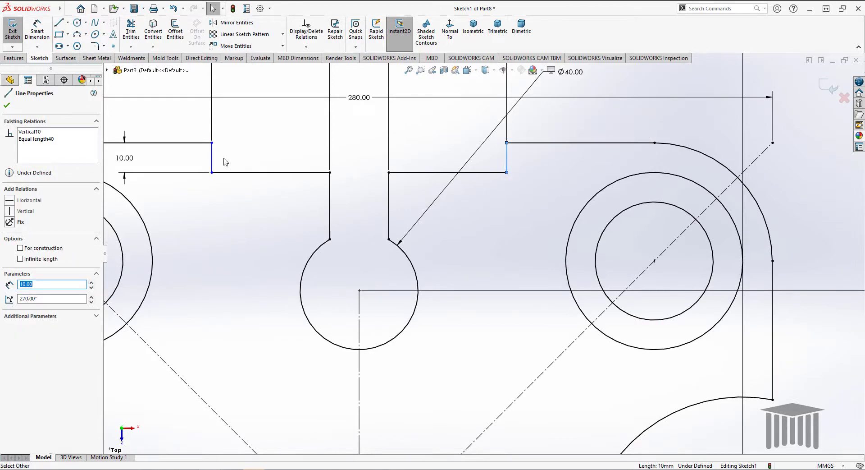
{"action": "left_click", "coordinate": [266, 153]}
{"action": "left_click", "coordinate": [212, 158]}
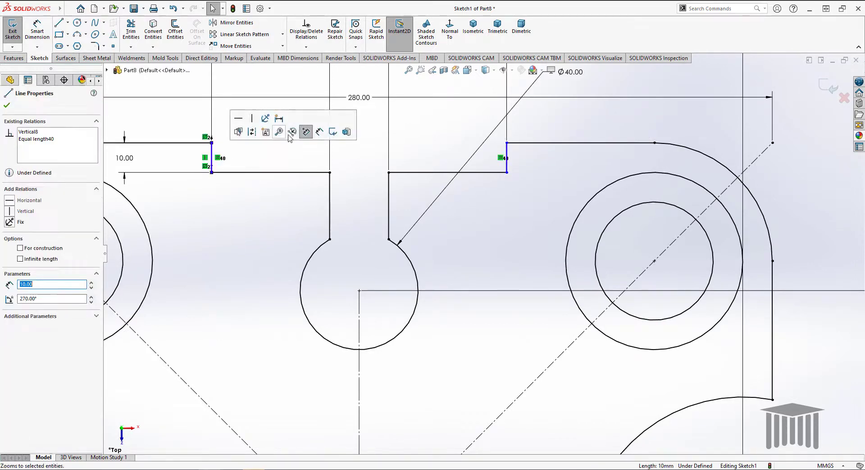
{"action": "left_click", "coordinate": [272, 257]}
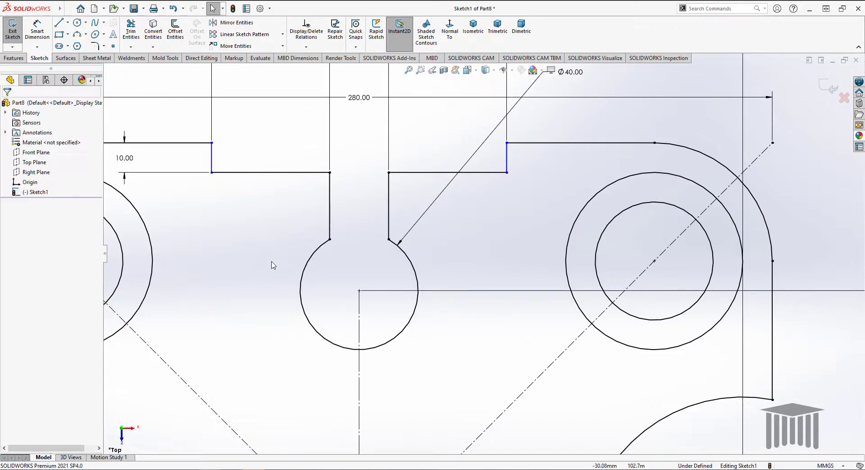
{"action": "key", "text": "f"}
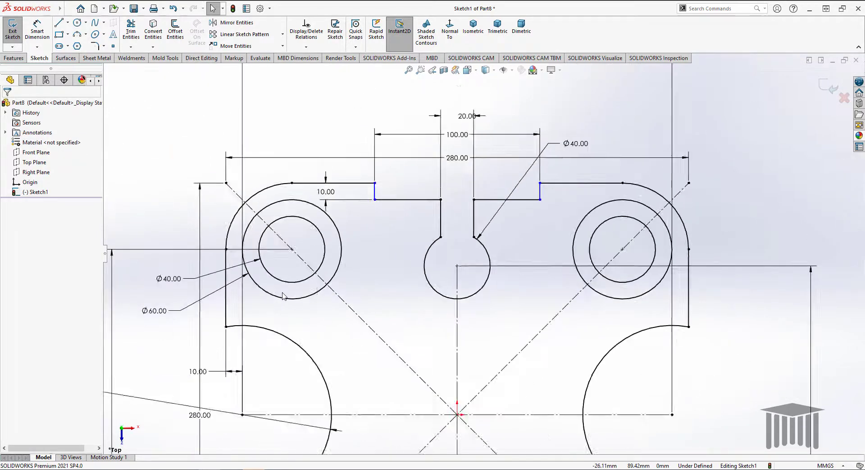
{"action": "left_click", "coordinate": [14, 58]}
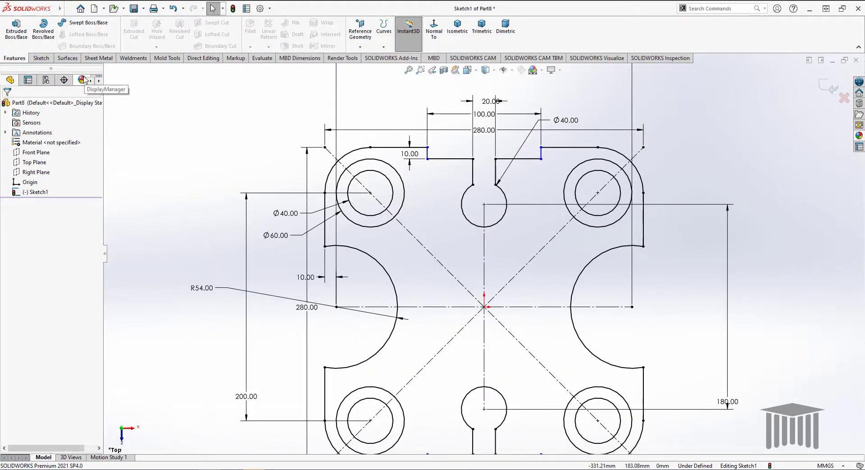
Step: Extrude the outer plate contour of Sketch1 as a 20 mm thick Boss-Extrude1
{"action": "left_click", "coordinate": [22, 32]}
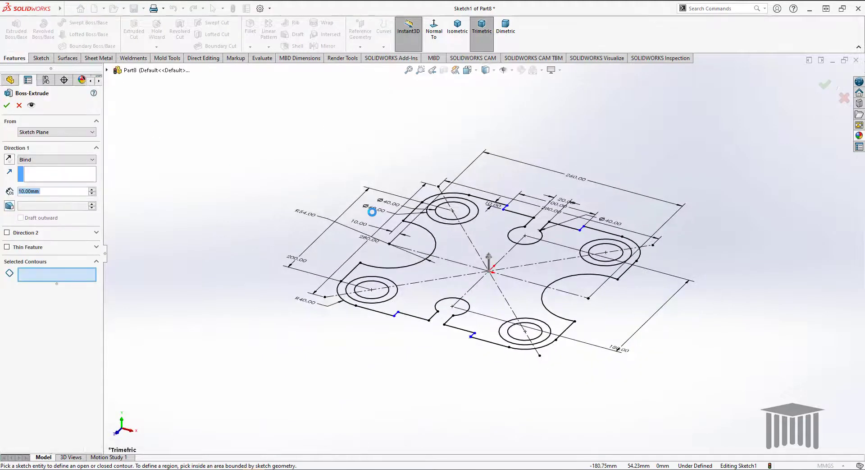
{"action": "left_click", "coordinate": [59, 280]}
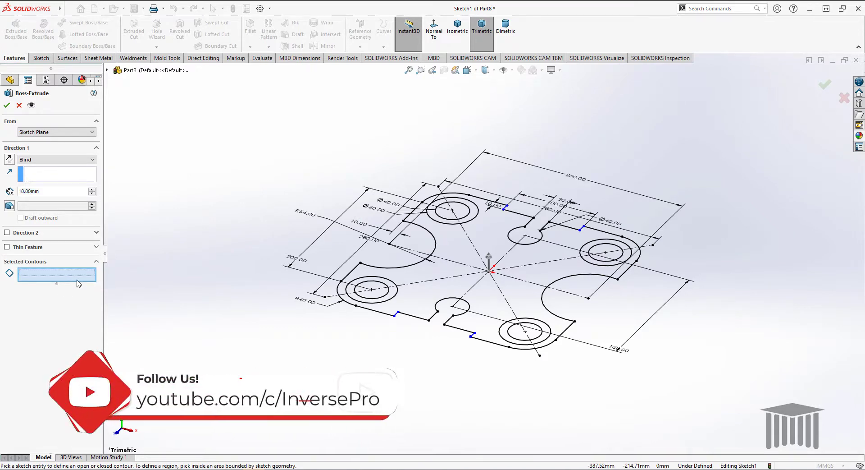
{"action": "left_click", "coordinate": [450, 276]}
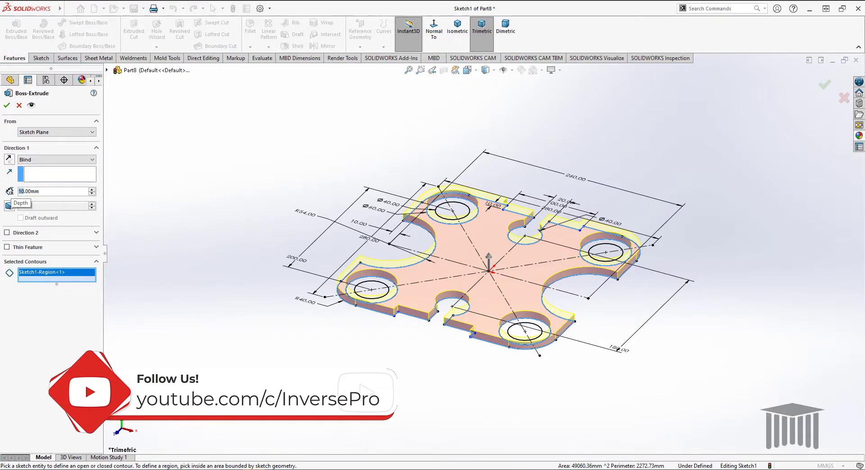
{"action": "type", "text": "2"}
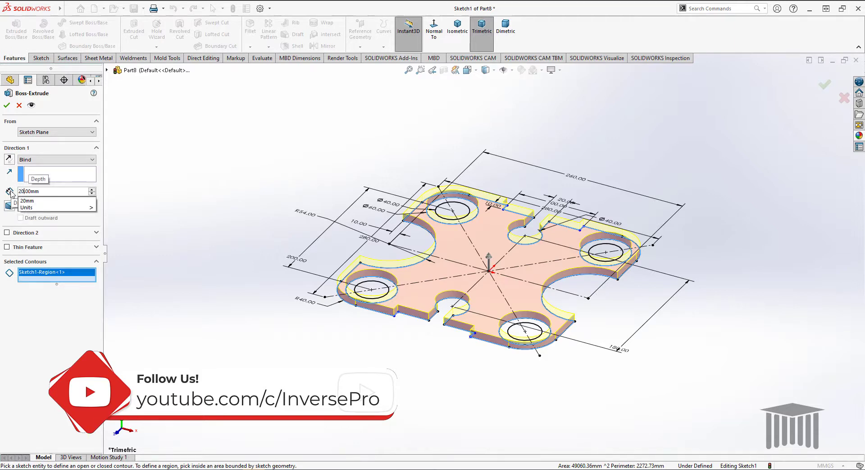
{"action": "left_click", "coordinate": [8, 125]}
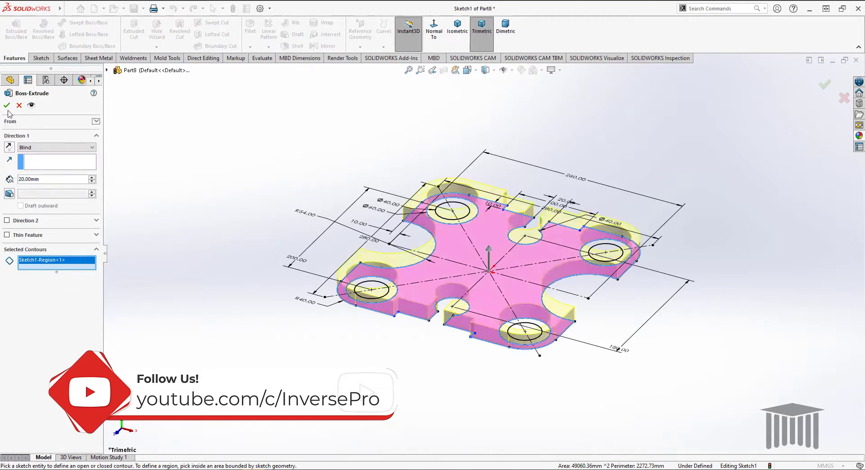
{"action": "left_click", "coordinate": [7, 105]}
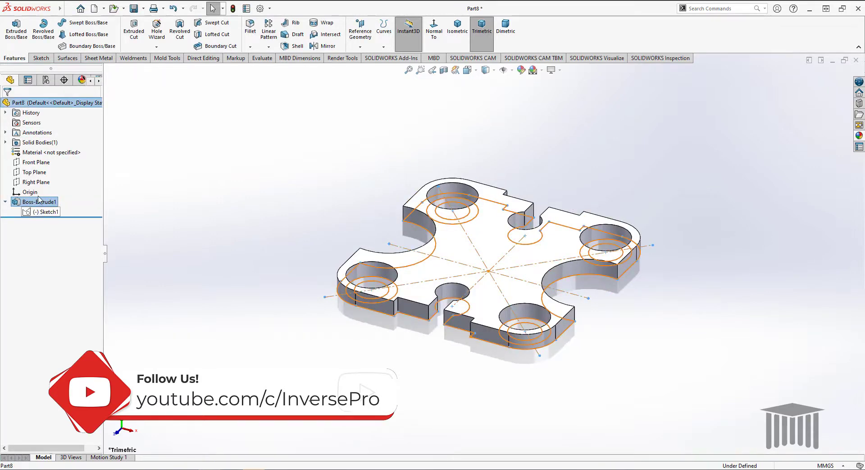
Step: Extrude the four Ø40/Ø60 ring regions of Sketch1 to 25 mm, then view isometric
{"action": "left_click", "coordinate": [36, 213]}
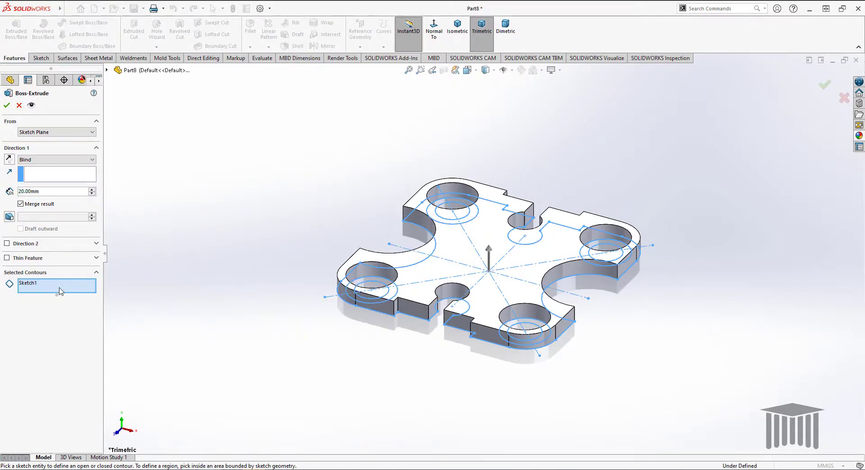
{"action": "middle_click_drag", "start_coordinate": [369, 151], "coordinate": [359, 205]}
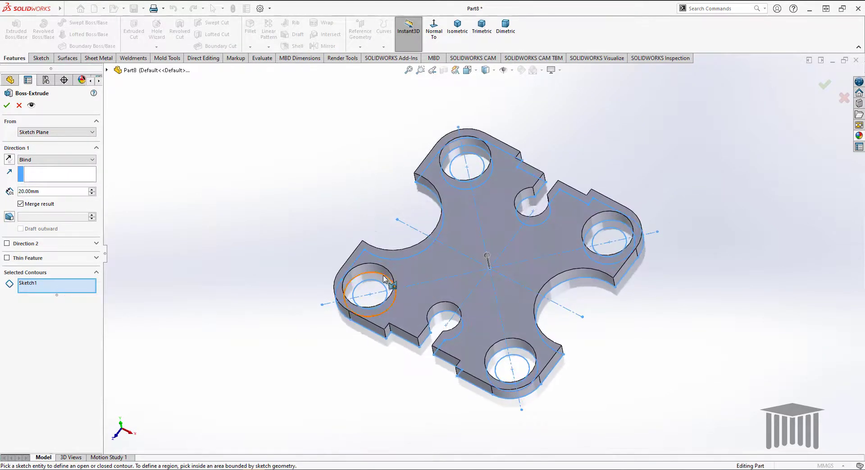
{"action": "left_click", "coordinate": [385, 277]}
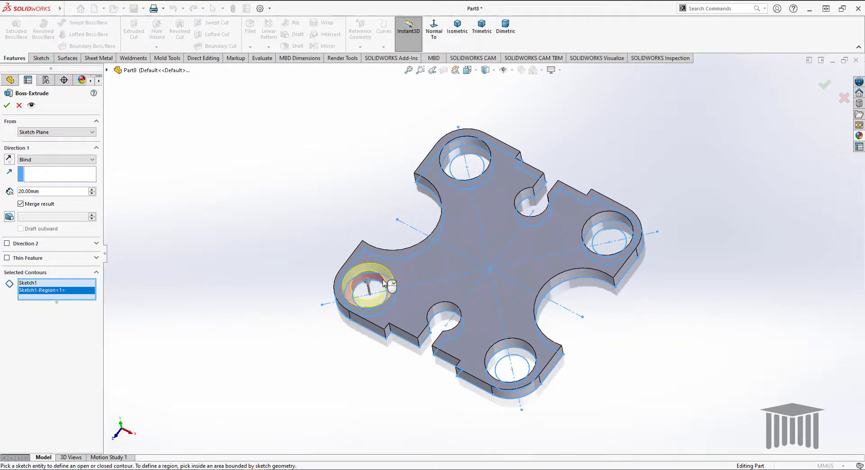
{"action": "left_click", "coordinate": [454, 164]}
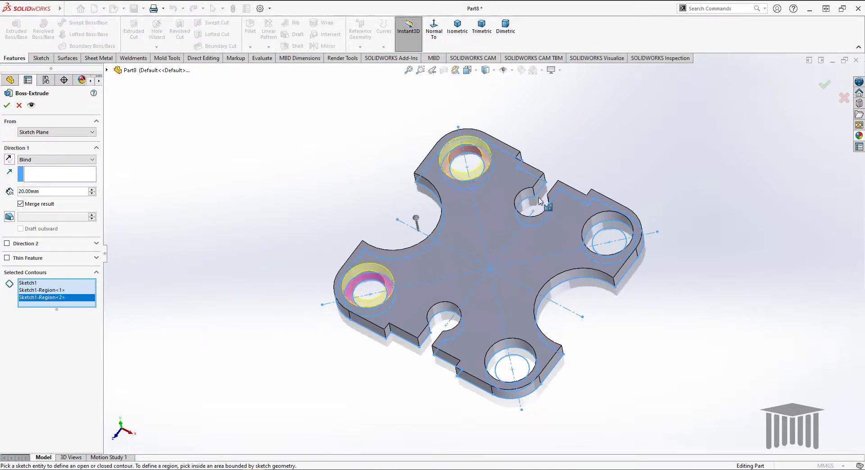
{"action": "left_click", "coordinate": [606, 229]}
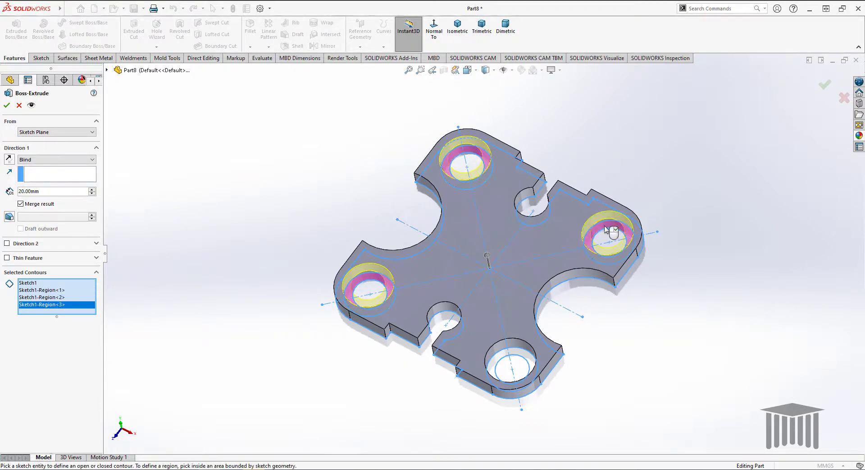
{"action": "left_click", "coordinate": [521, 349]}
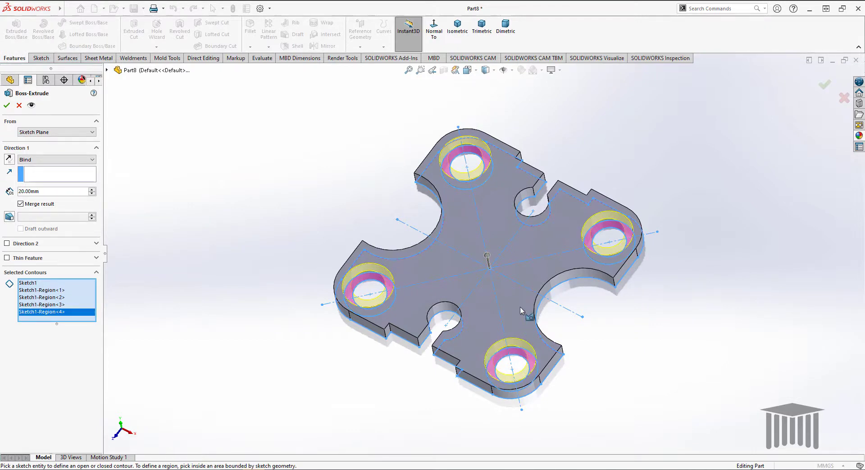
{"action": "left_click", "coordinate": [24, 191]}
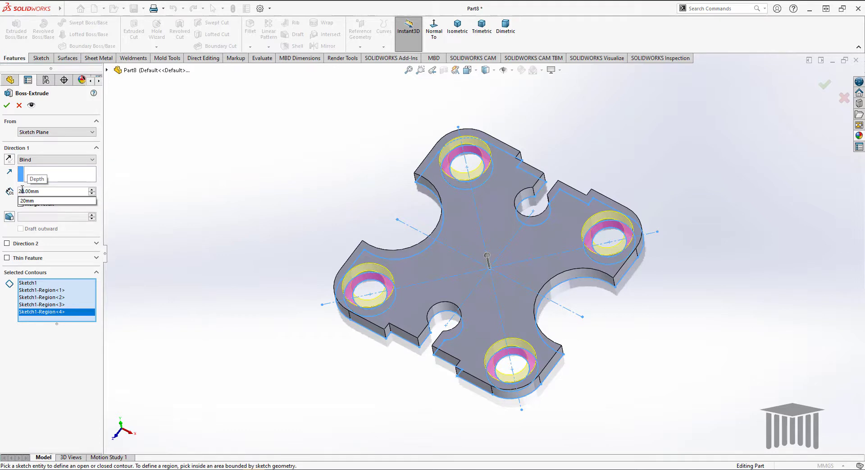
{"action": "type", "text": "5"}
{"action": "key", "text": "Return"}
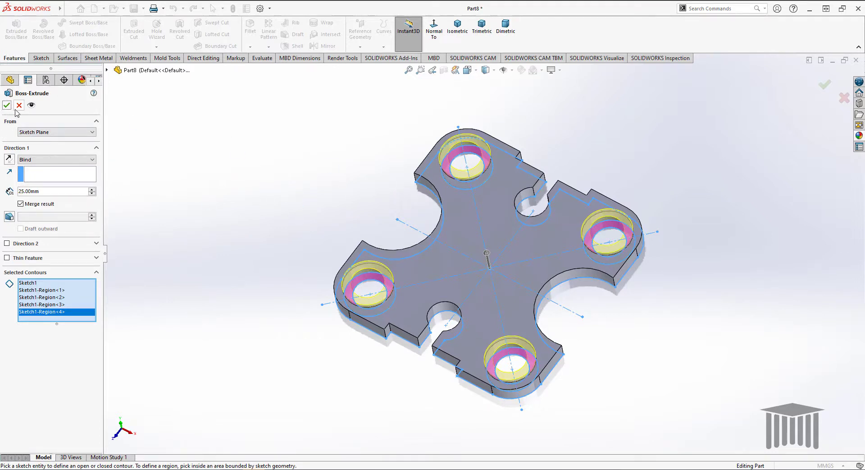
{"action": "left_click", "coordinate": [7, 105]}
{"action": "key", "text": "ctrl+7"}
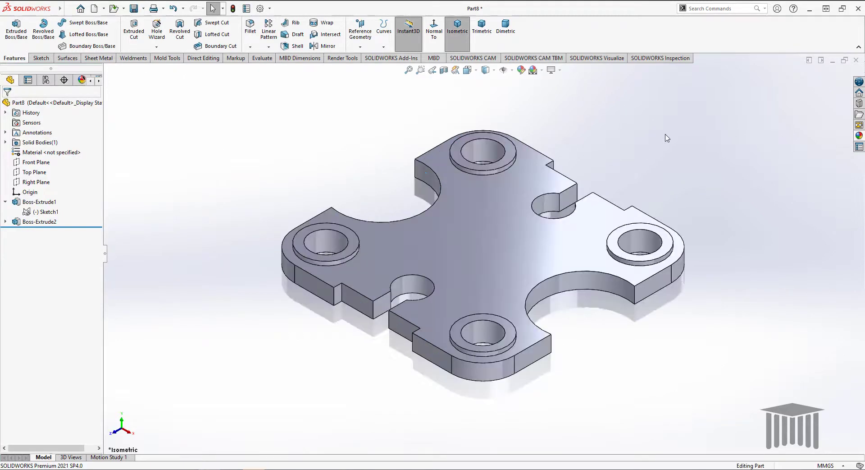